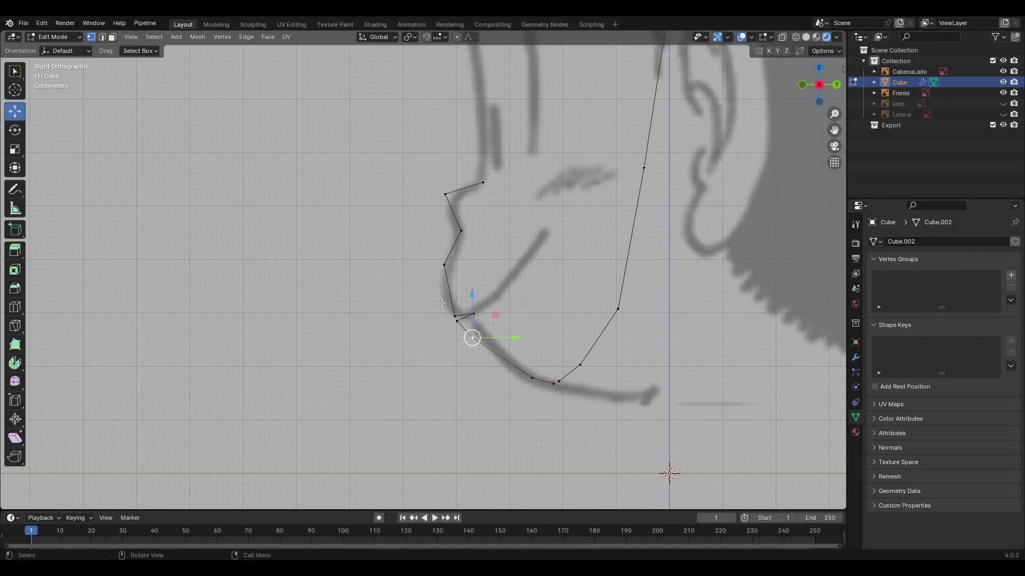
Move the eye-loop vertex onto the eye outline of the front reference
key("g")
left_click(477, 290)
key("g")
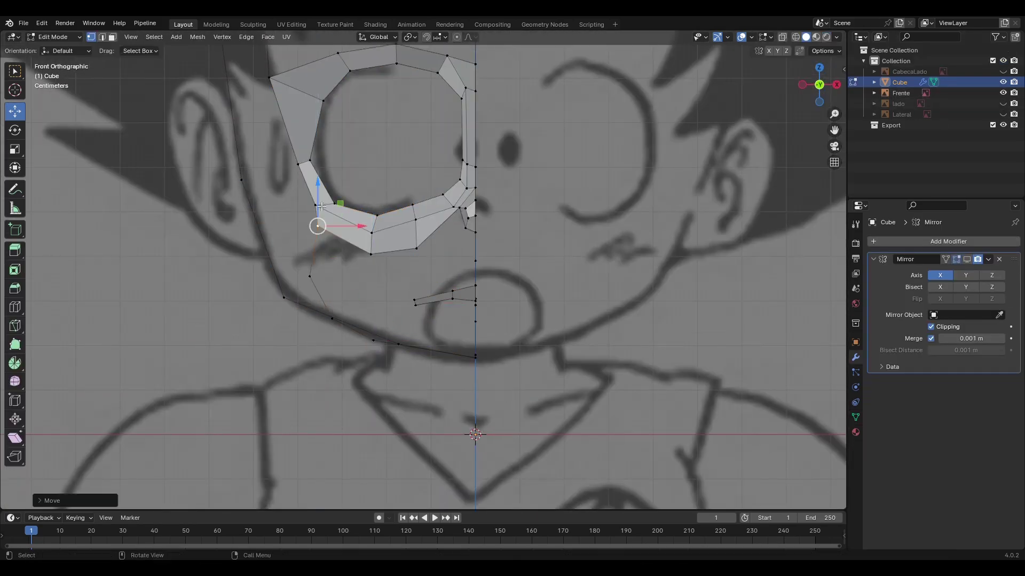
Reshape the mouth vertices to follow the drawn lips, then inspect the mouth
left_click(475, 286)
scroll(467, 303, "up", 2)
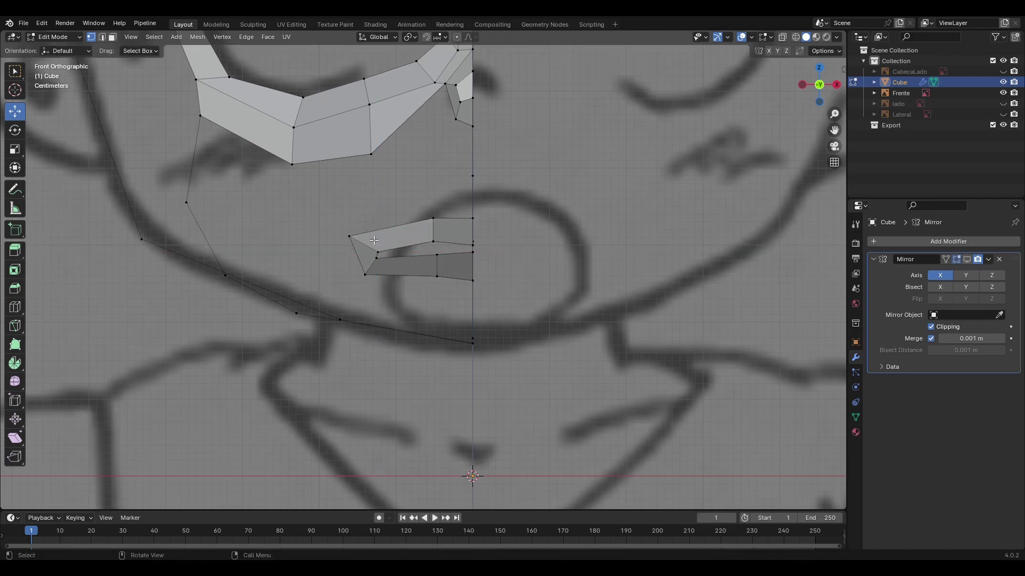
left_click_drag(395, 266, 397, 262)
scroll(482, 248, "down", 3)
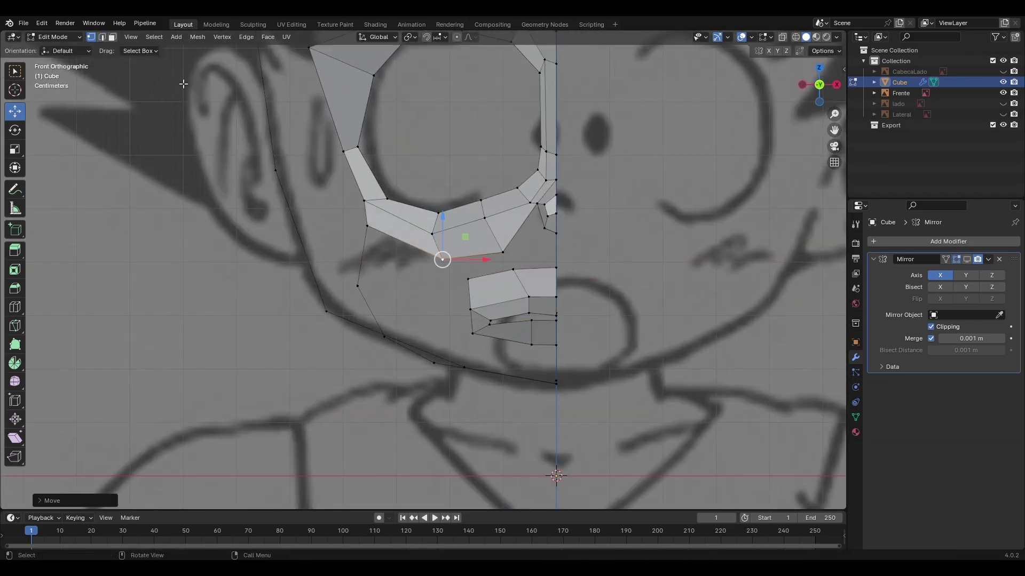
mouse_move(476, 274)
middle_mouse_down()
mouse_move(504, 298)
mouse_move(474, 325)
middle_mouse_up()
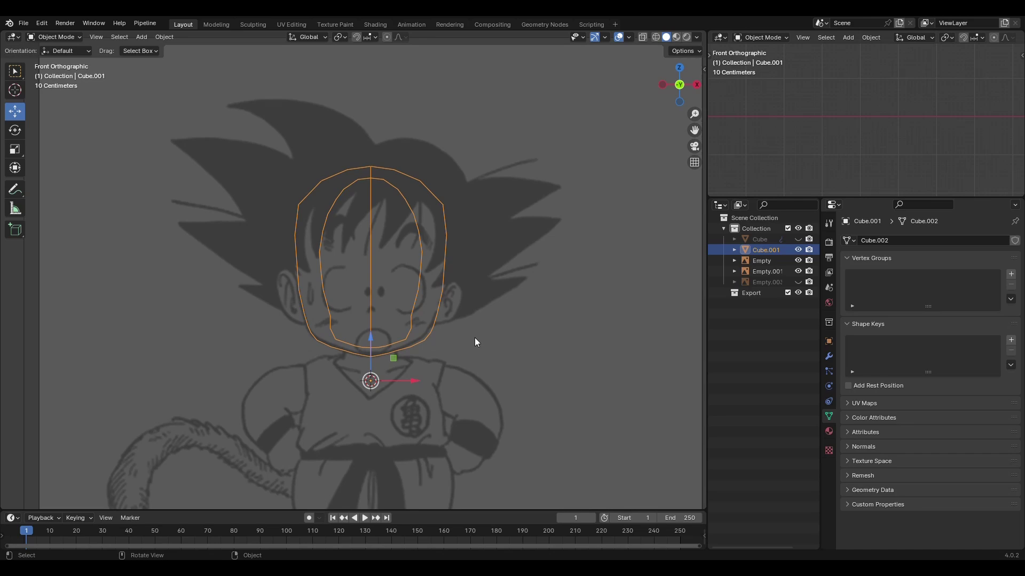
Check the half-face head outline in Edit Mode from the side view
scroll(484, 280, "up", 1)
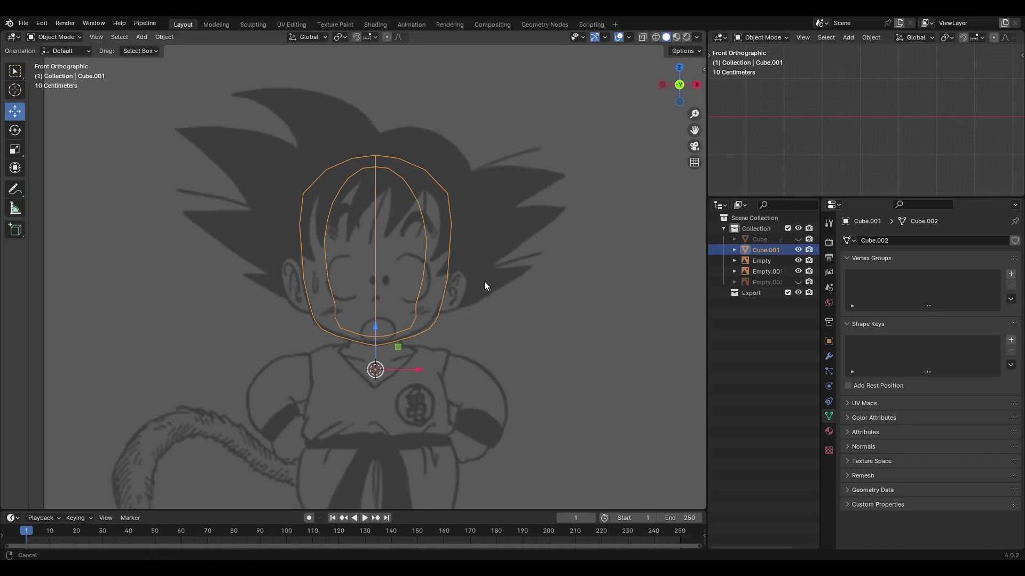
scroll(499, 267, "up", 2)
scroll(512, 269, "up", 2)
scroll(536, 276, "down", 2)
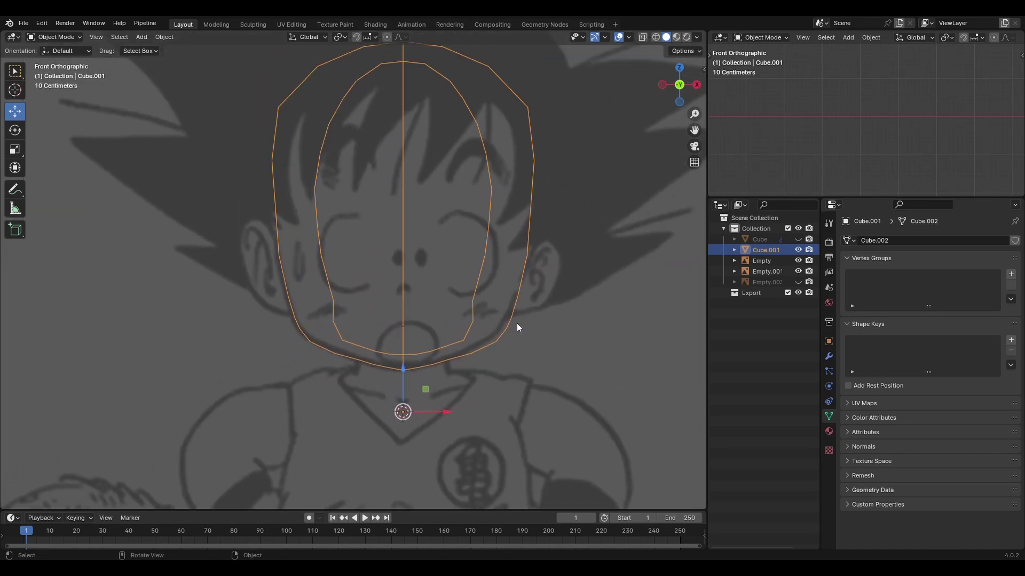
mouse_move(517, 323)
middle_mouse_down()
mouse_move(436, 327)
mouse_move(462, 318)
middle_mouse_up()
key("Tab")
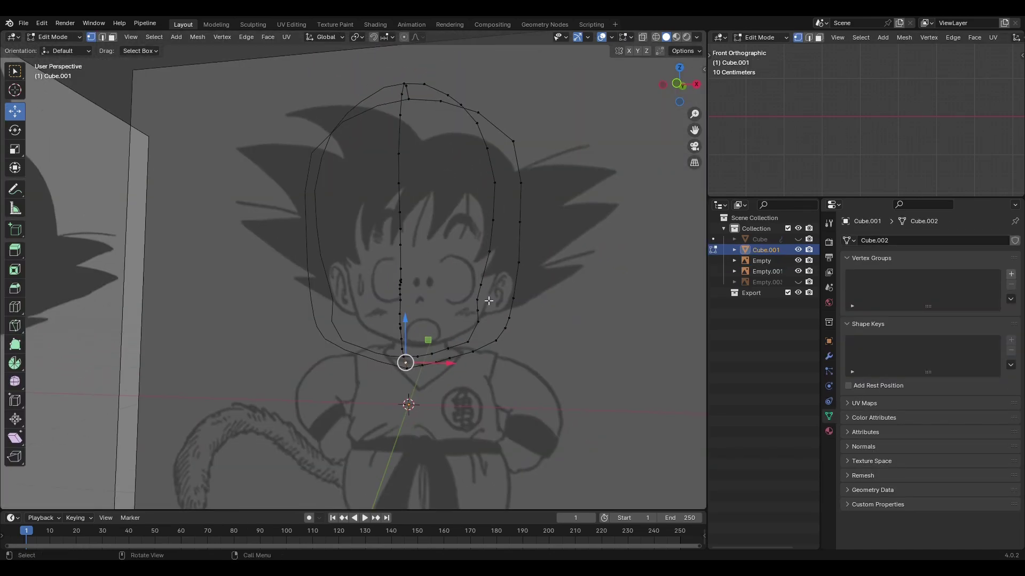
key("KP_3")
Return to the front view, leave Edit Mode and frame the head
scroll(490, 301, "up", 2)
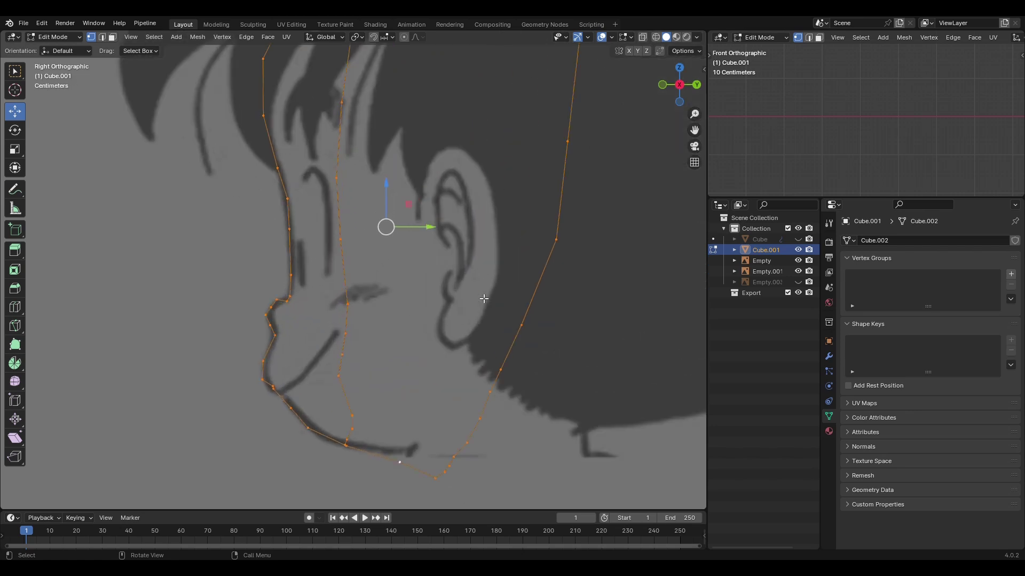
scroll(494, 297, "down", 4)
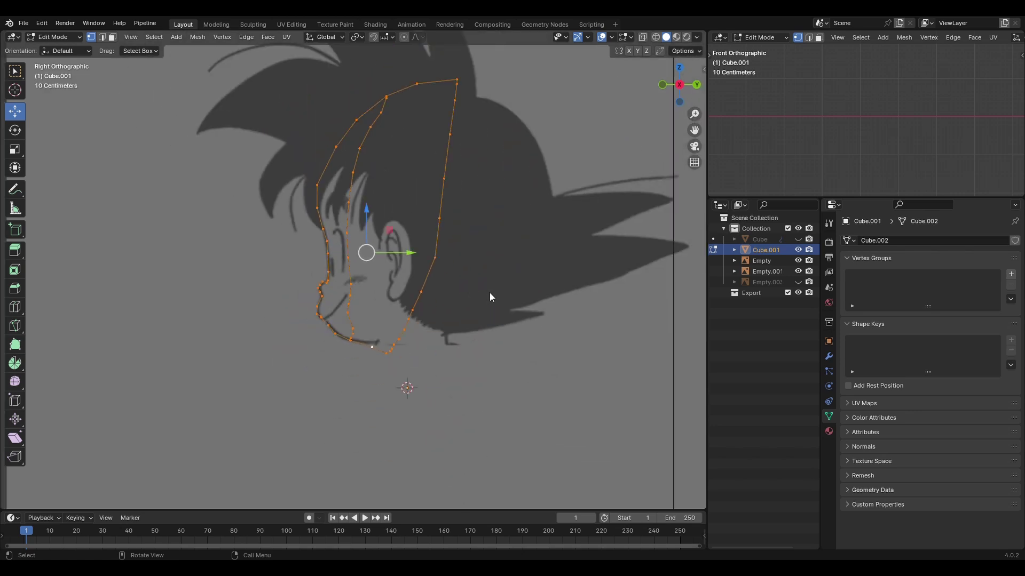
key("KP_1")
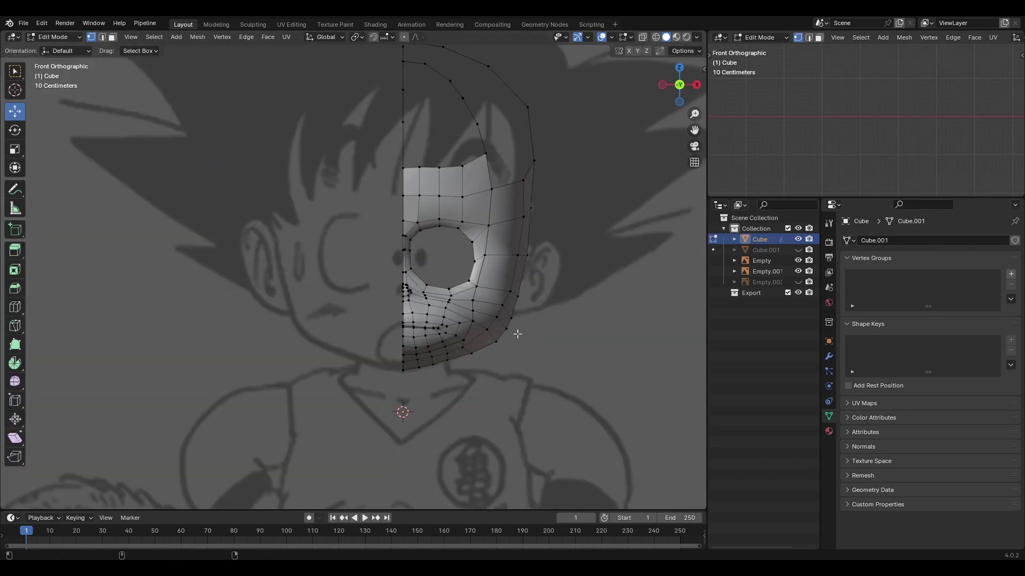
middle_click_drag(485, 326, 479, 329)
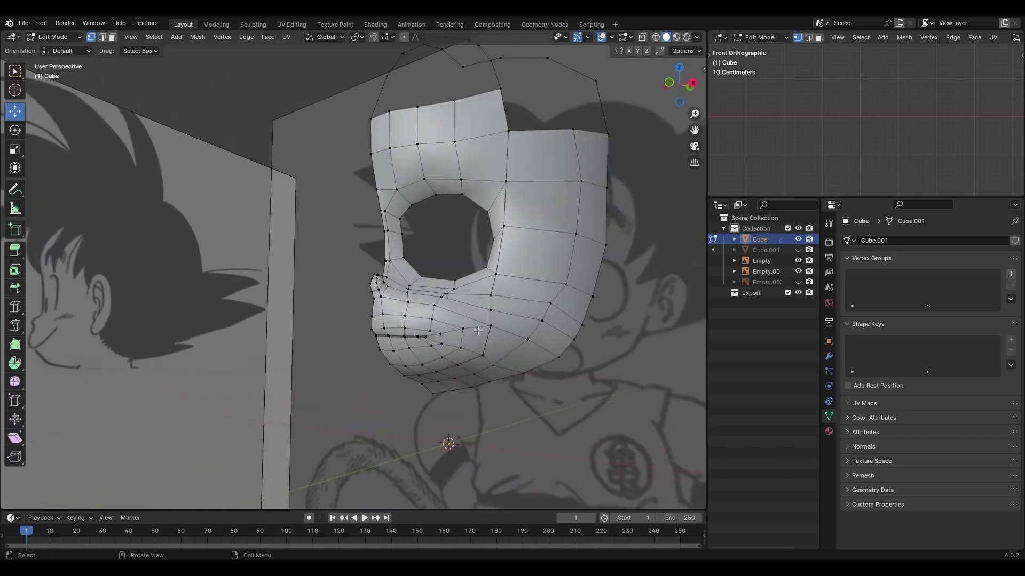
key("Tab")
key("KP_Decimal")
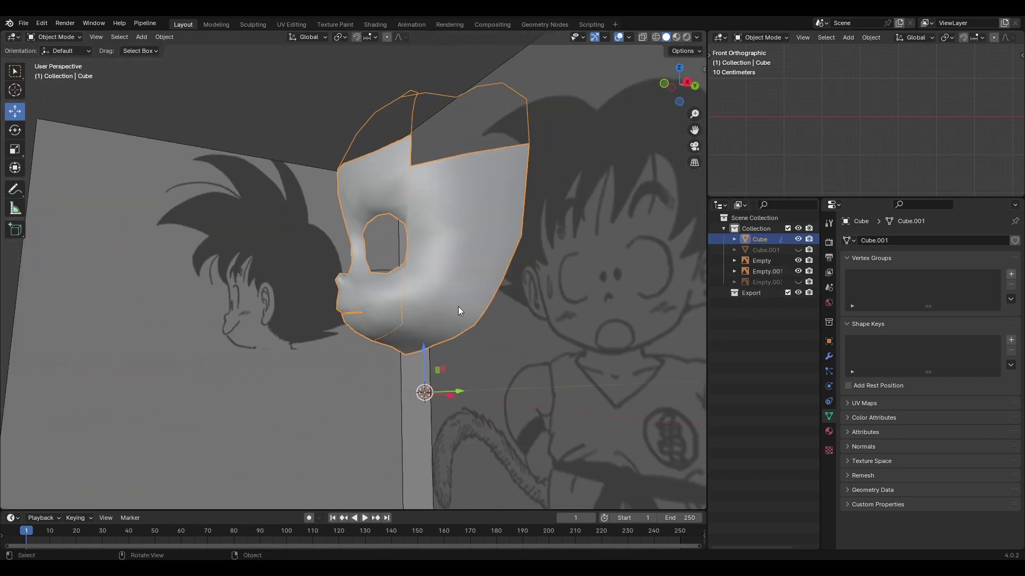
Add a Mirror modifier to the head and view the smoothed symmetrical result
left_click(829, 356)
type("m")
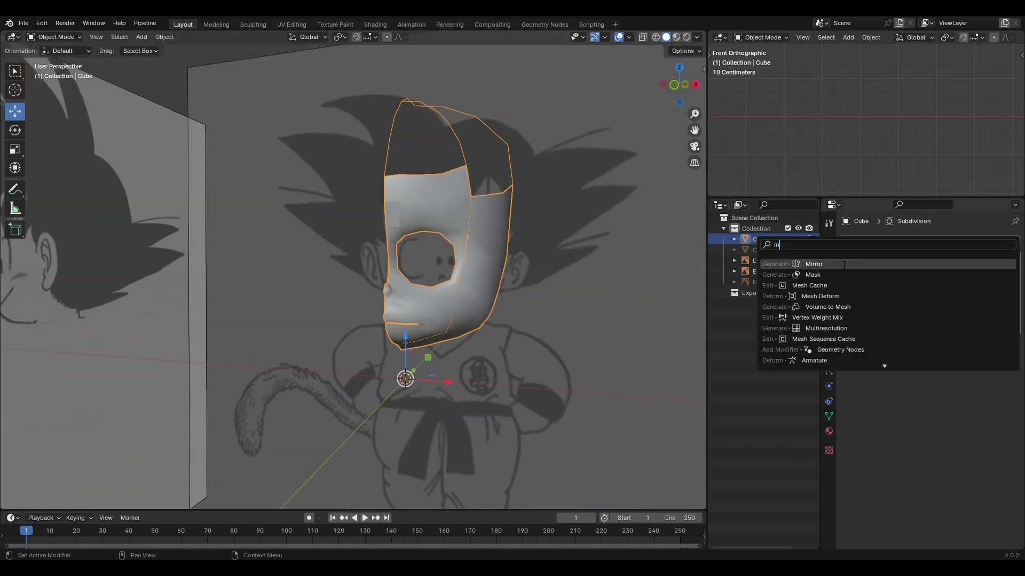
key("Tab")
scroll(501, 282, "up", 3)
middle_click_drag(501, 282, 379, 258)
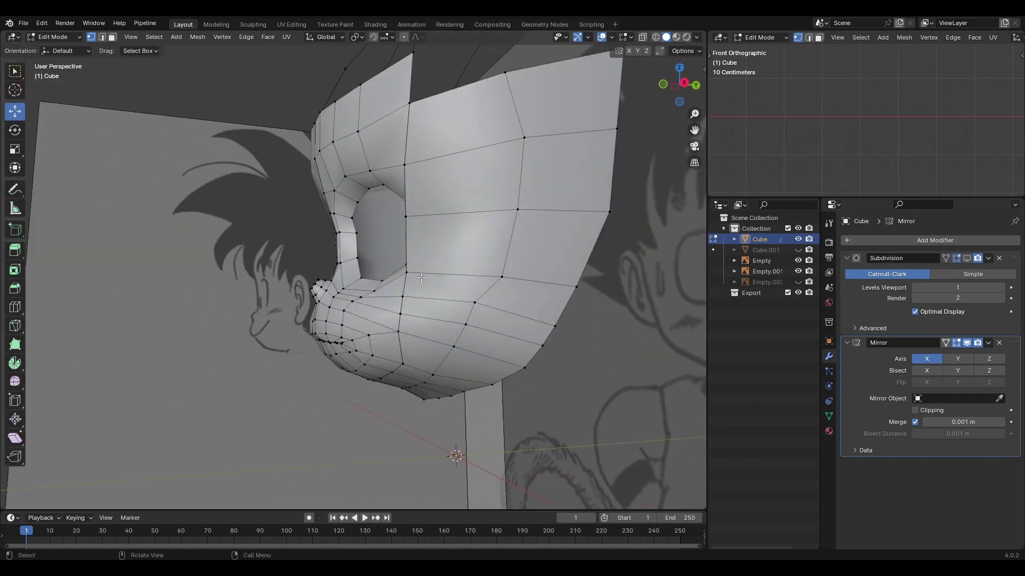
key("Tab")
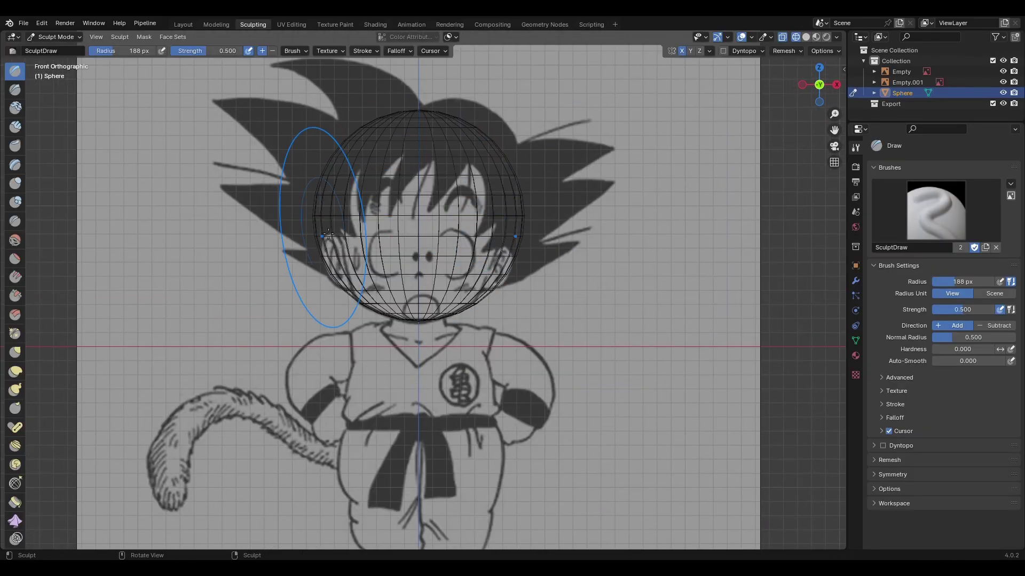
Pull the sphere's lower side into a chin with the Grab sculpt brush
key("g")
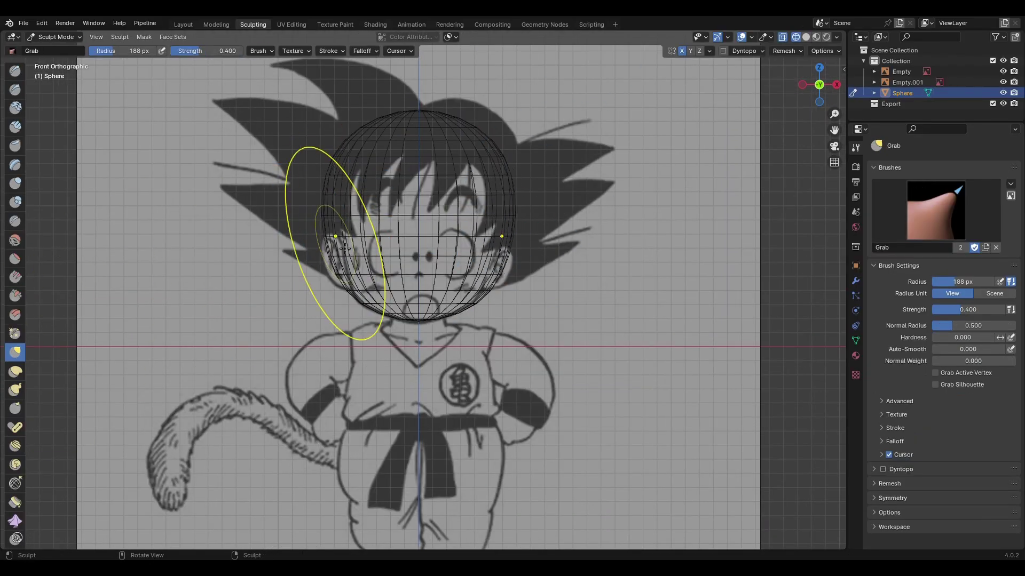
left_click_drag(331, 240, 377, 286)
scroll(655, 274, "up", 3)
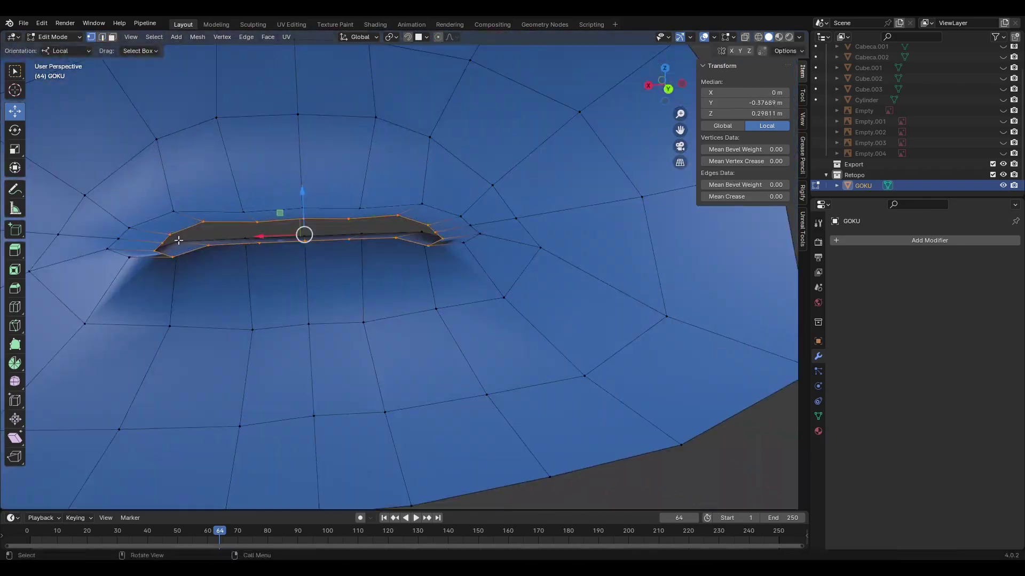
Adjust the mouth loop, link an Emission node to Surface, and make Preto black
key("g")
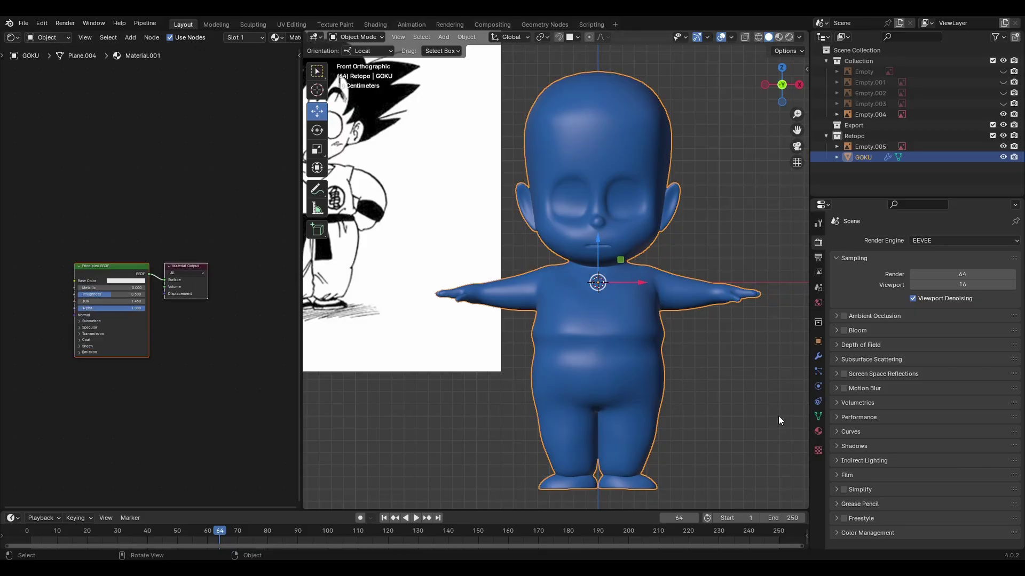
key("Return")
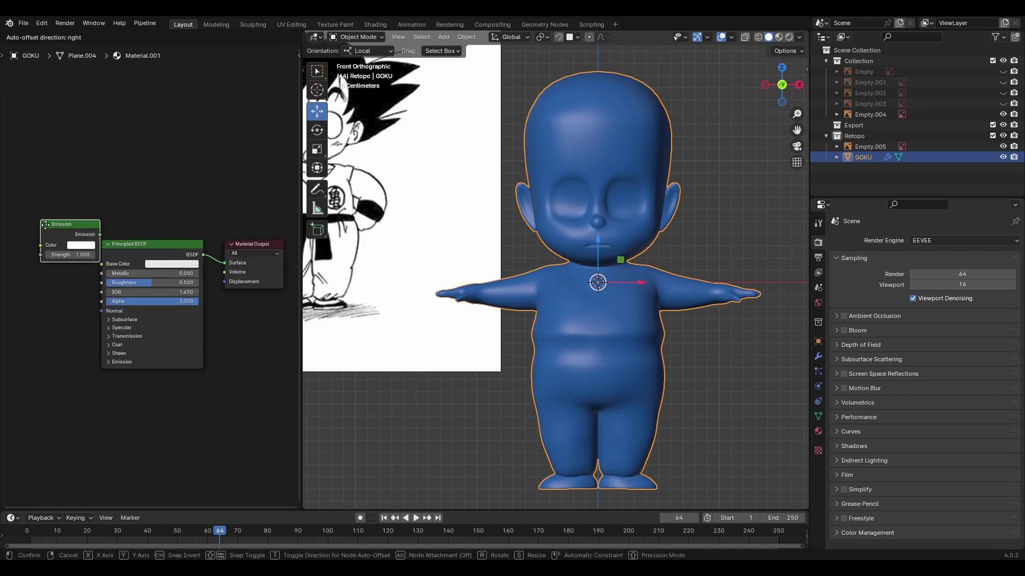
left_click_drag(113, 244, 224, 262)
mouse_move(723, 343)
middle_mouse_down()
mouse_move(617, 312)
mouse_move(650, 328)
middle_mouse_up()
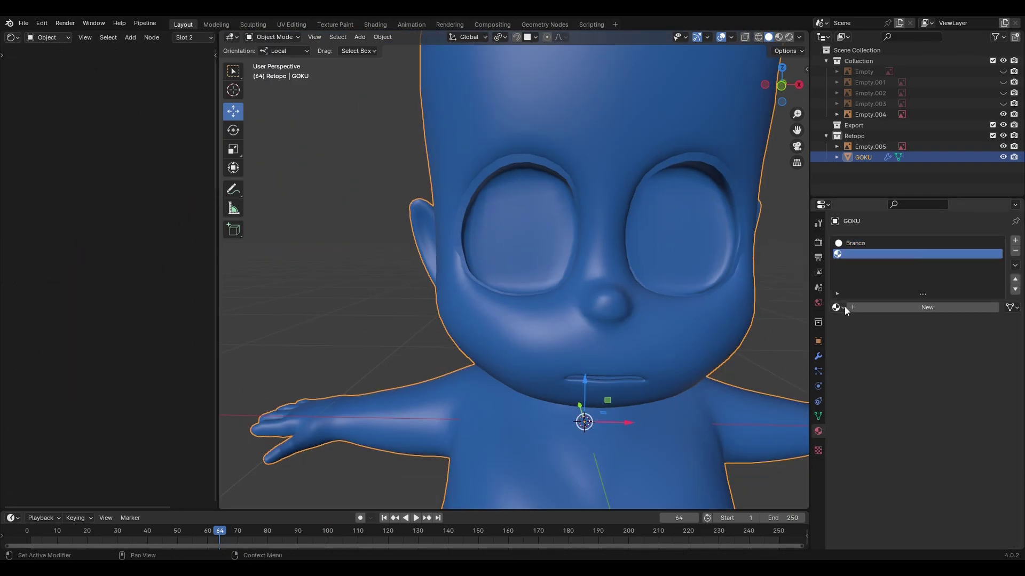
type("Preto")
left_click_drag(172, 85, 172, 152)
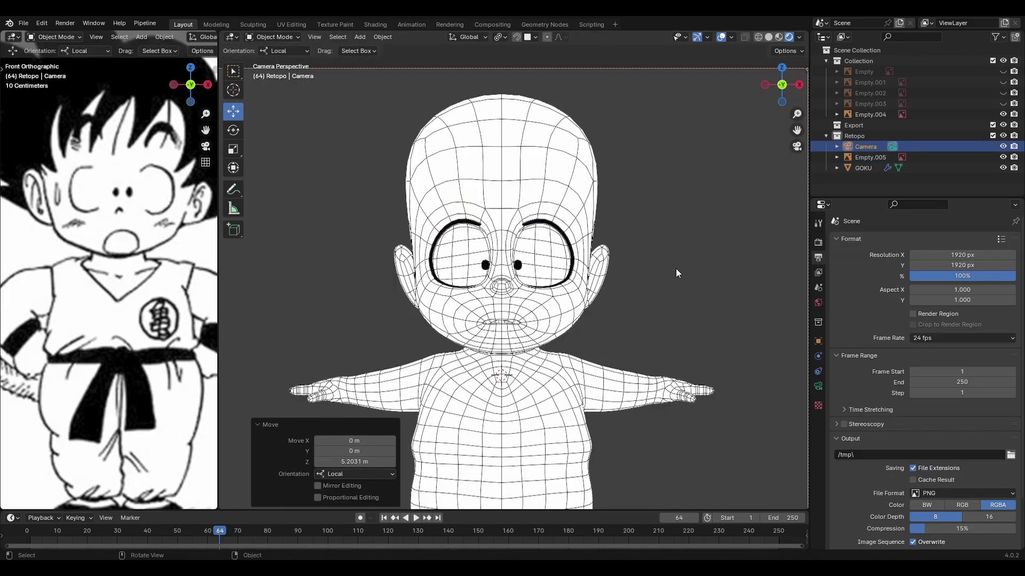
Hide the wireframe overlay on the model and deselect the camera
scroll(676, 268, "down", 3)
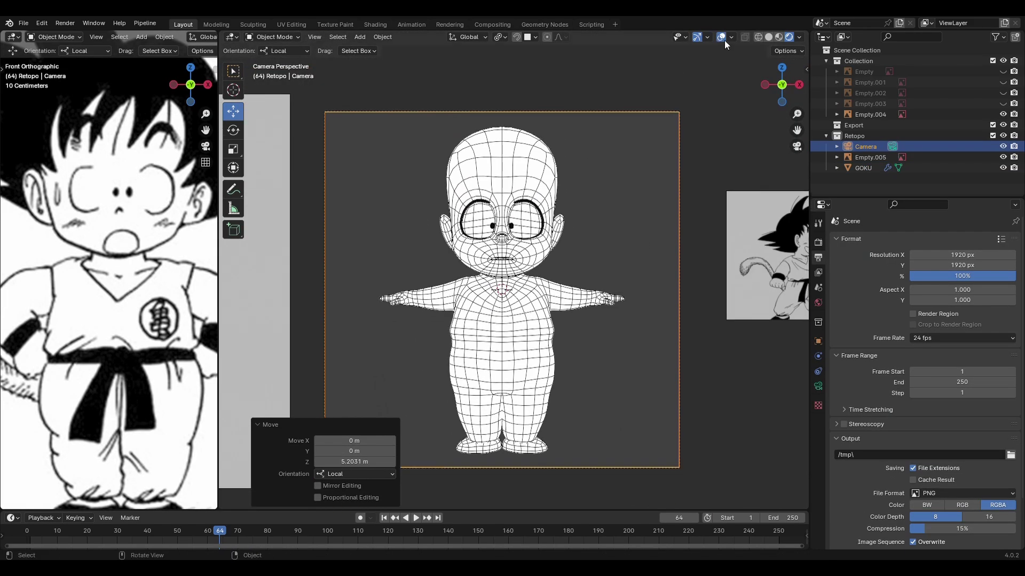
left_click(727, 38)
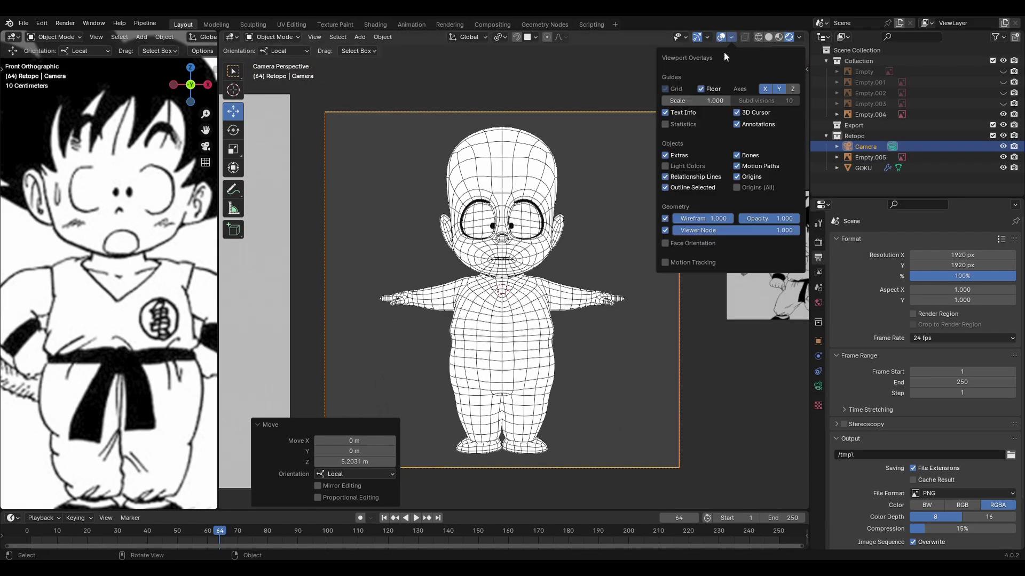
left_click(666, 219)
left_click(579, 261)
Add blank Grease Pencil OUTLINE with black material LINHA and layer MESH
key("shift+a")
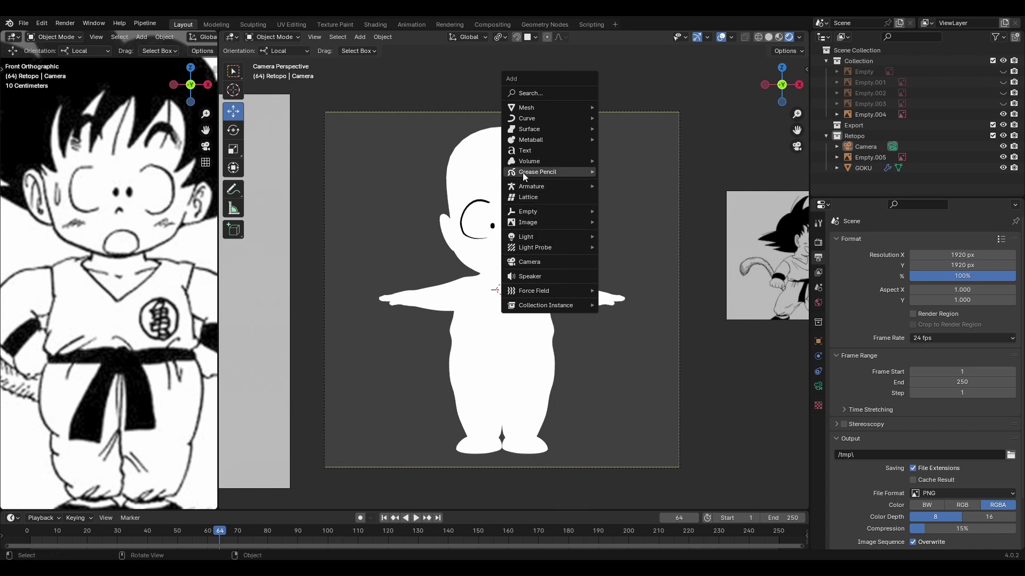
left_click(622, 171)
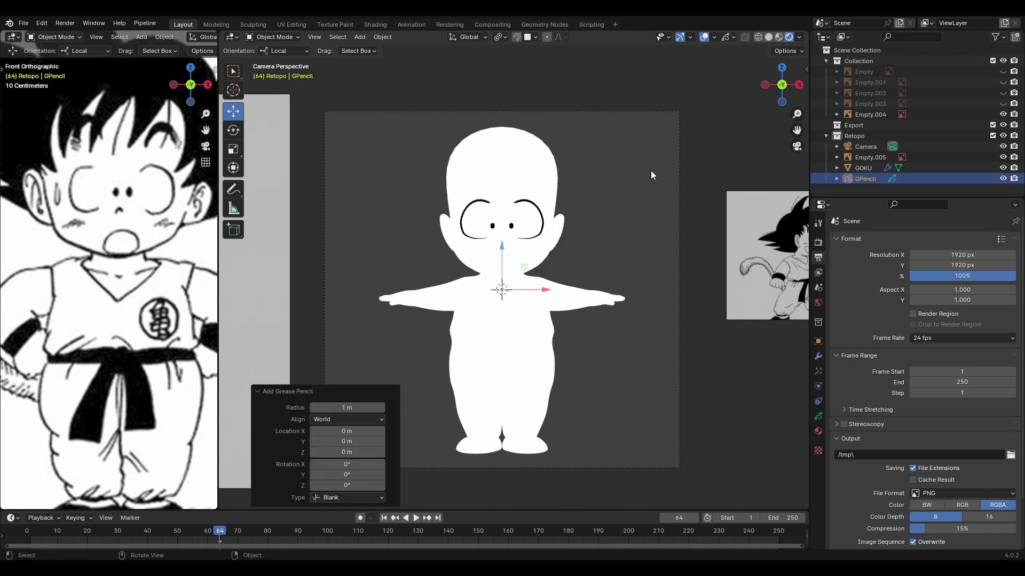
left_click(818, 416)
type("OUTLINE")
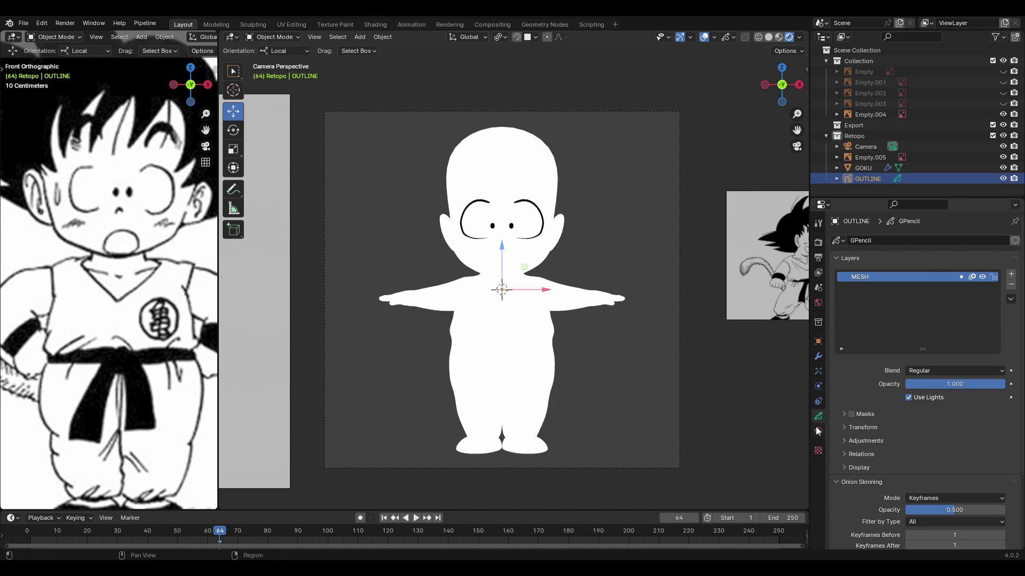
left_click(818, 431)
double_click(860, 244)
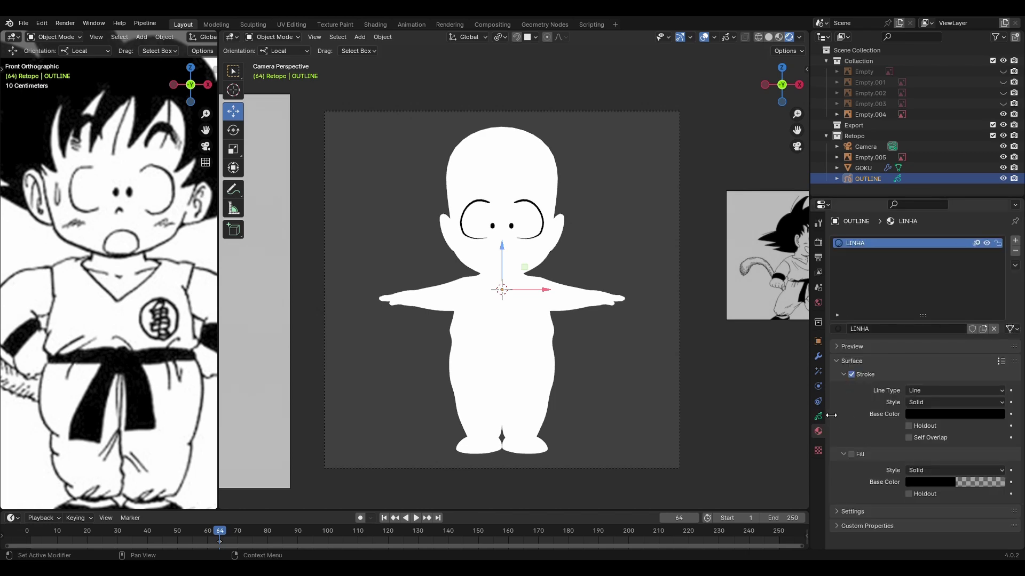
left_click(818, 416)
left_click(818, 354)
Add a Line Art modifier tracing Retopo onto layer MESH with material LINHA
left_click(861, 241)
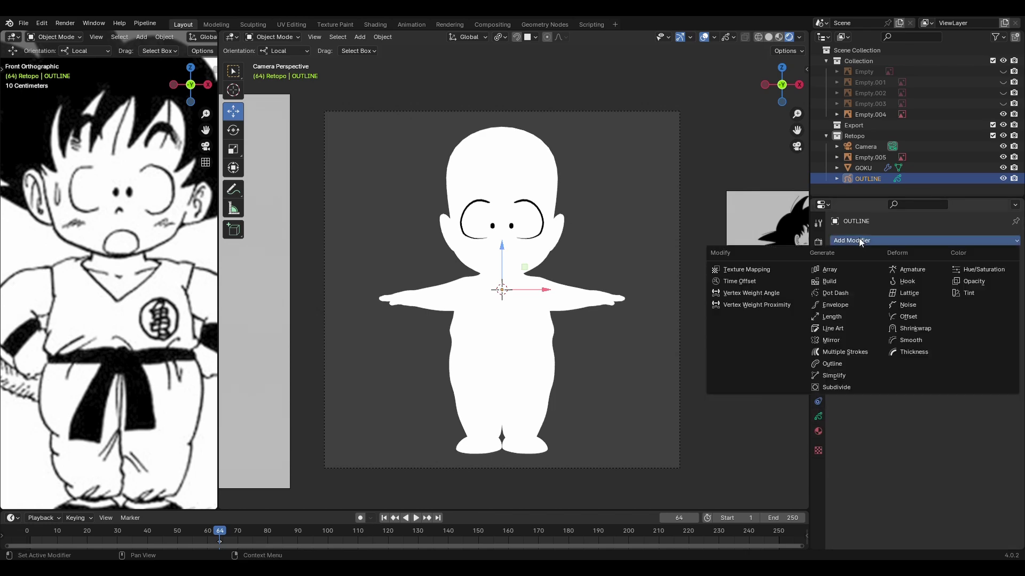
left_click(830, 329)
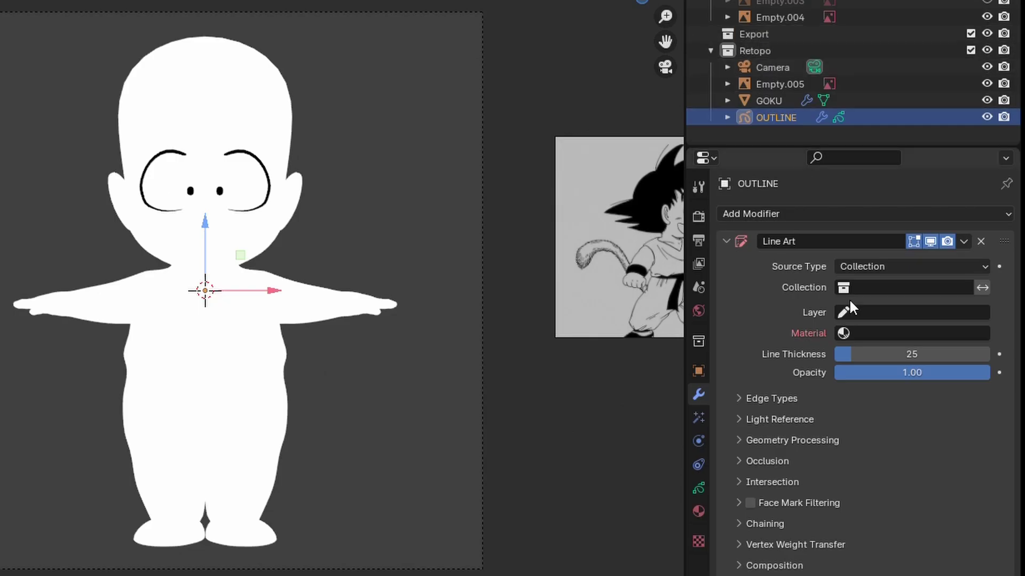
left_click(883, 288)
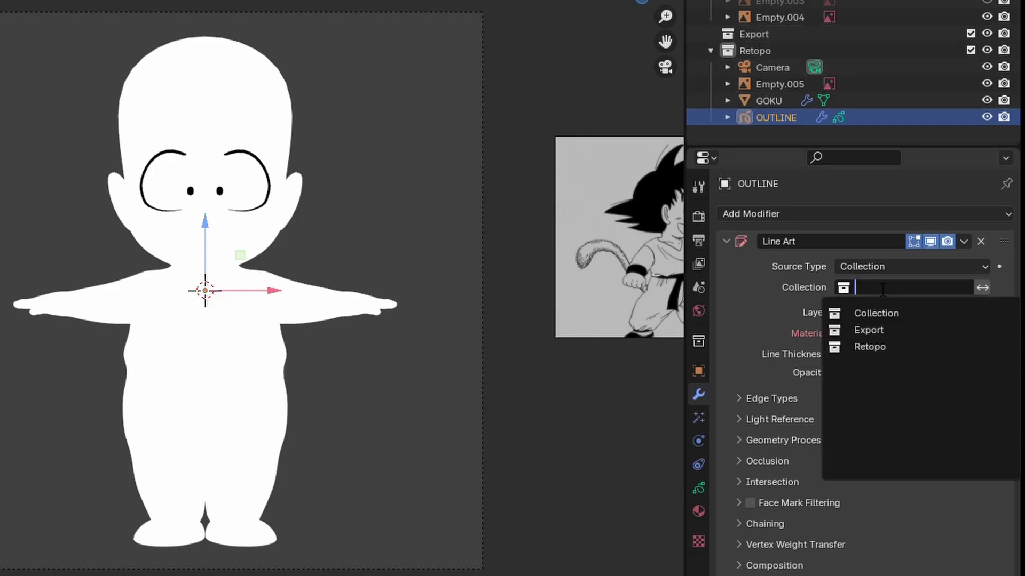
left_click(881, 348)
left_click(878, 313)
left_click(860, 339)
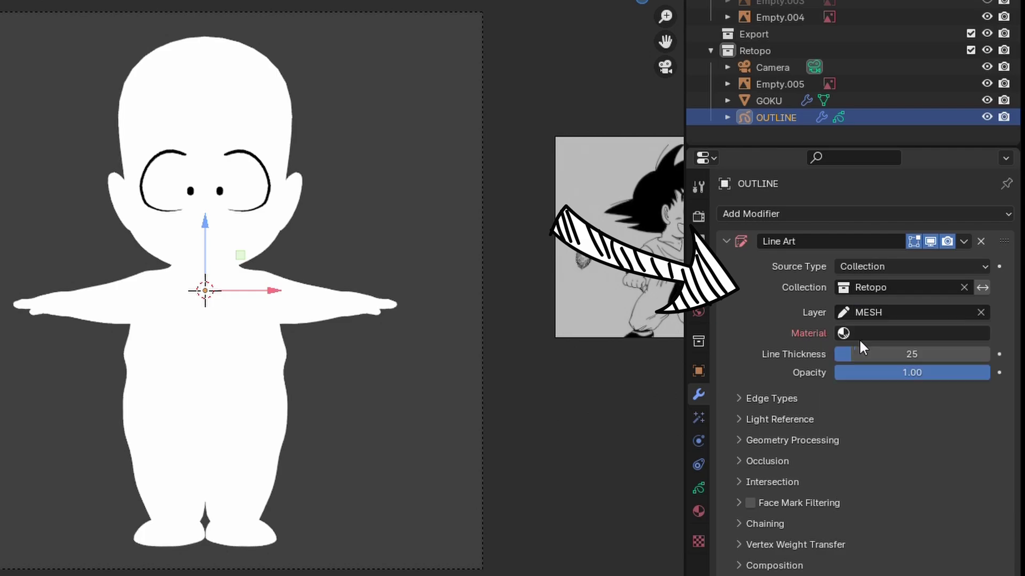
left_click(863, 360)
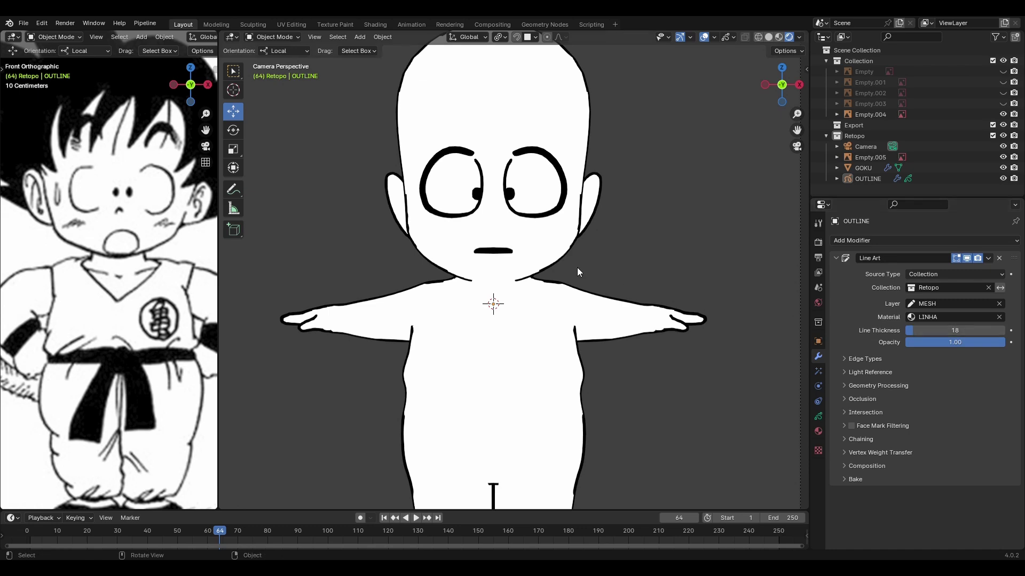
Enable the Line Art edge types and thicken the outline strokes
left_click(866, 360)
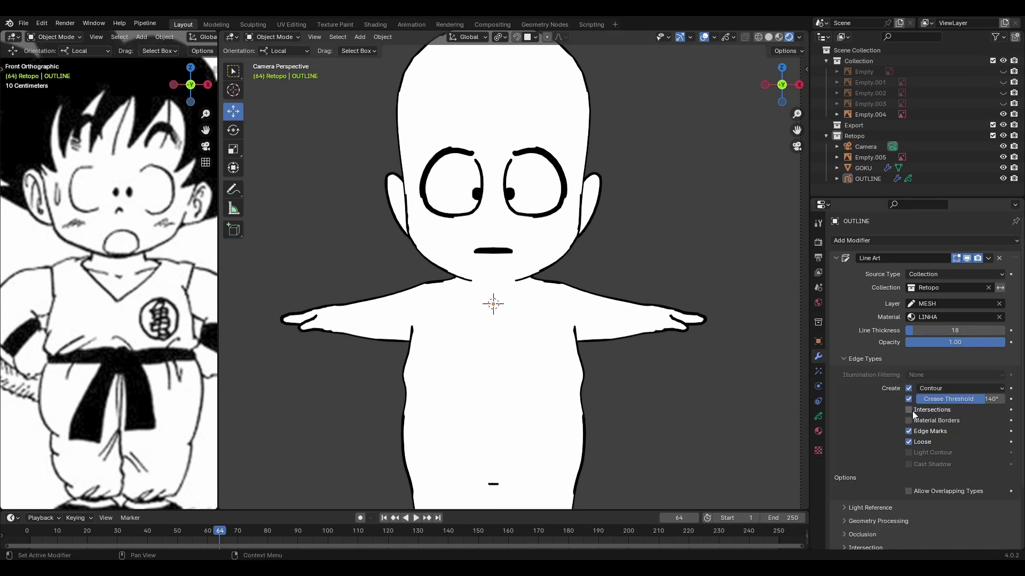
scroll(657, 317, "up", 3)
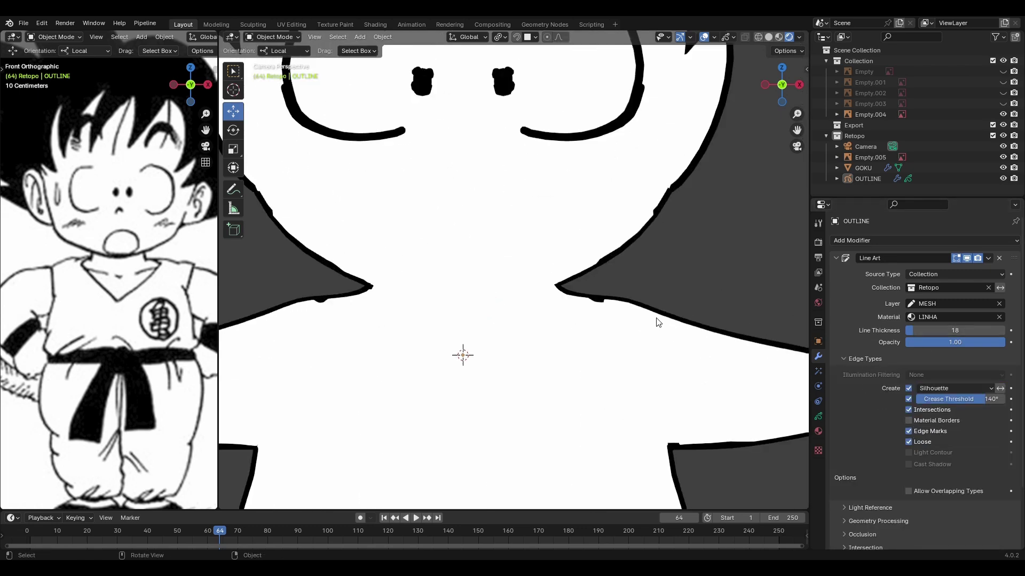
scroll(657, 314, "down", 8)
scroll(658, 315, "up", 8)
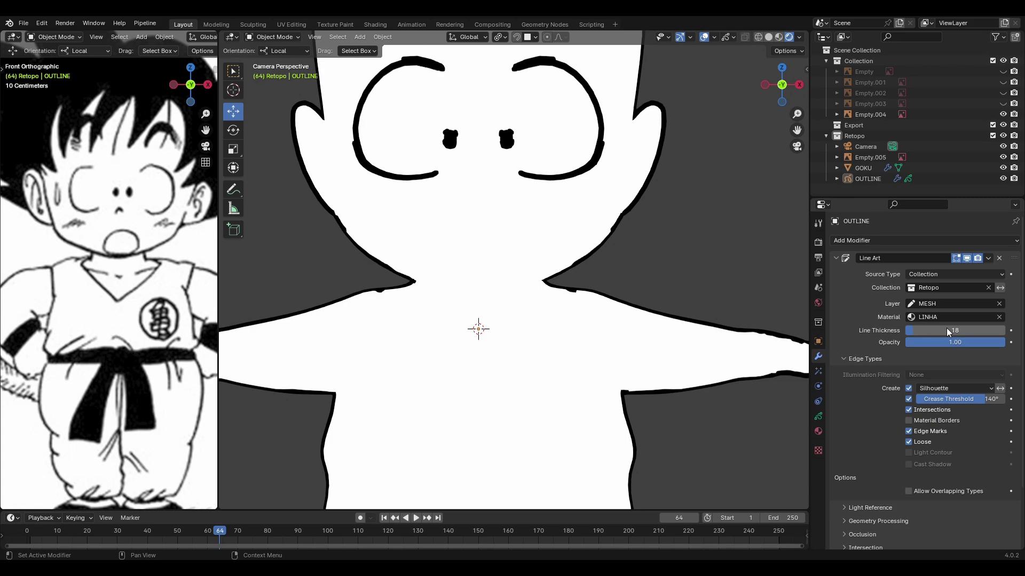
left_click_drag(948, 332, 977, 332)
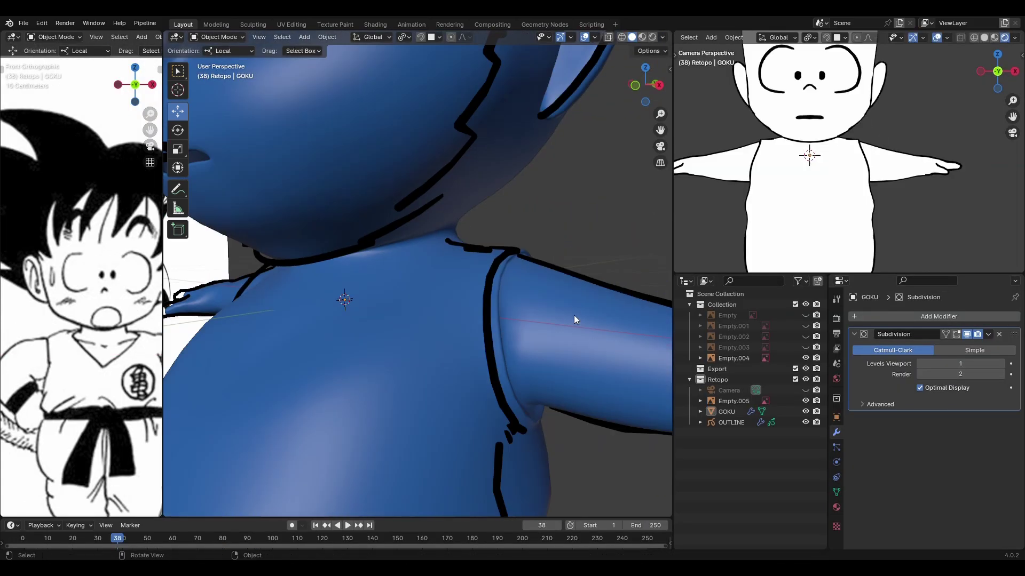
middle_click_drag(464, 349, 401, 241)
Scale the V-neck collar loop, then scale the waist loop and move it vertically
key("s")
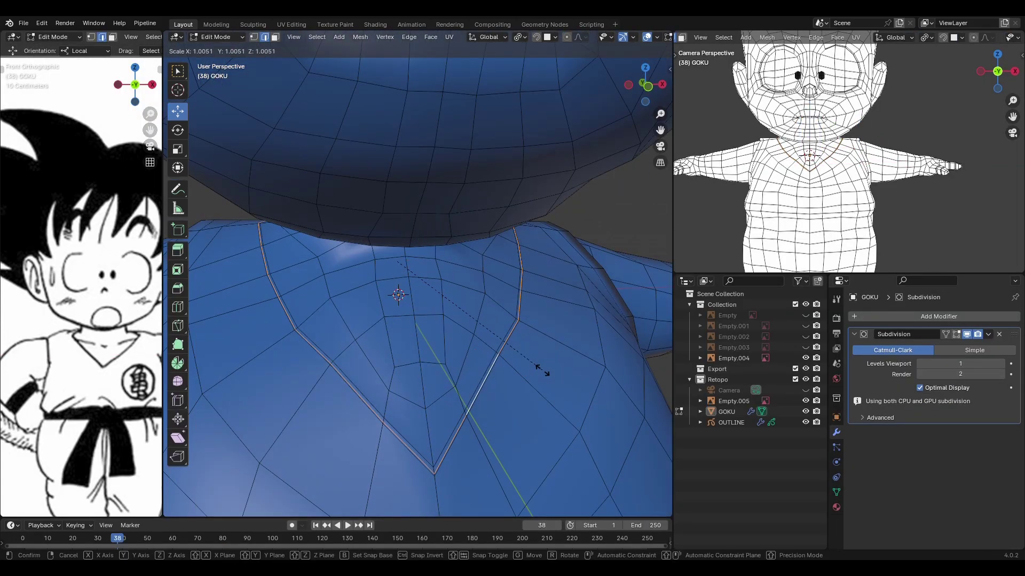
left_click(400, 241)
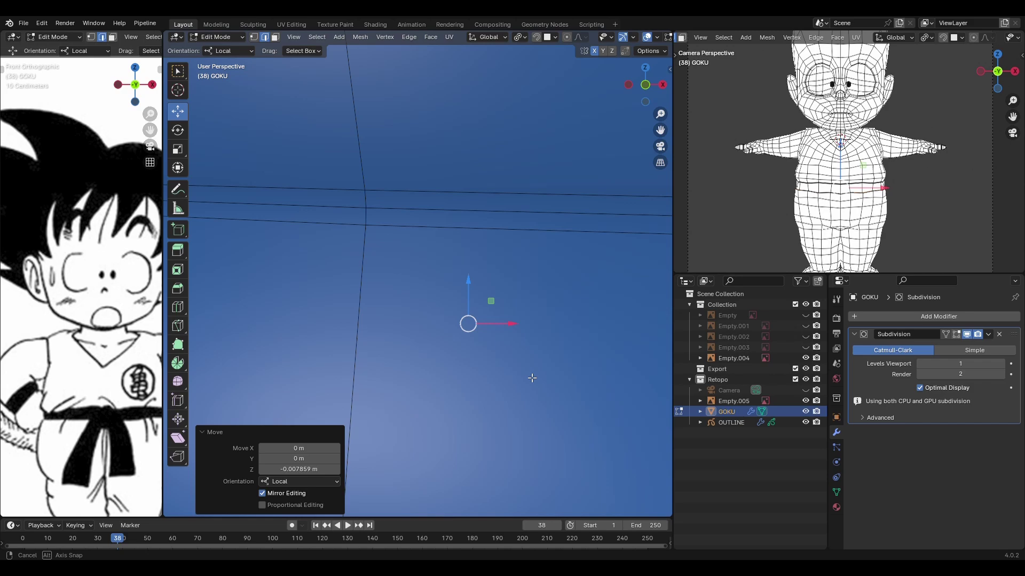
middle_click_drag(575, 363, 552, 283)
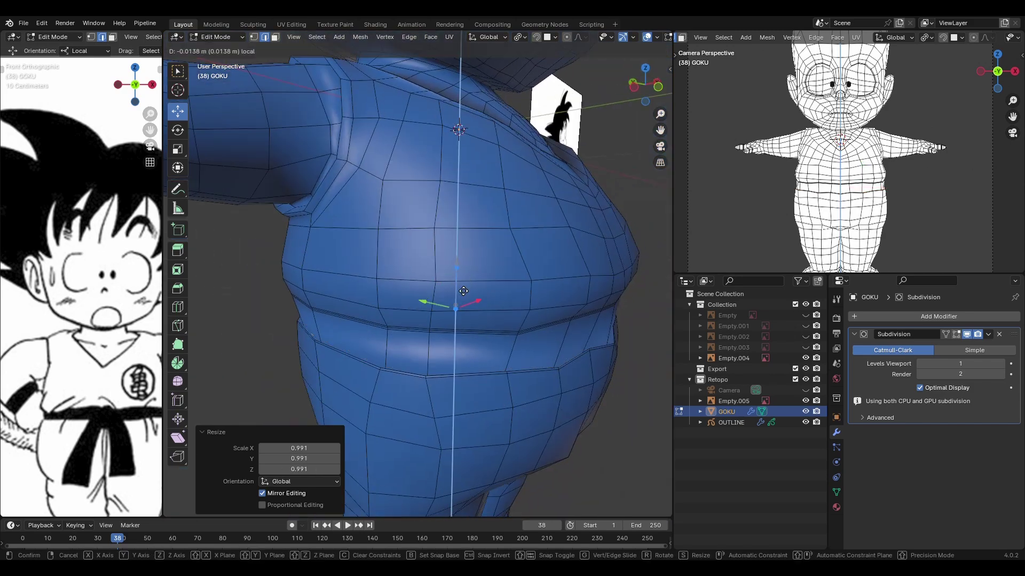
key("s")
left_click(540, 231)
key("g")
key("z")
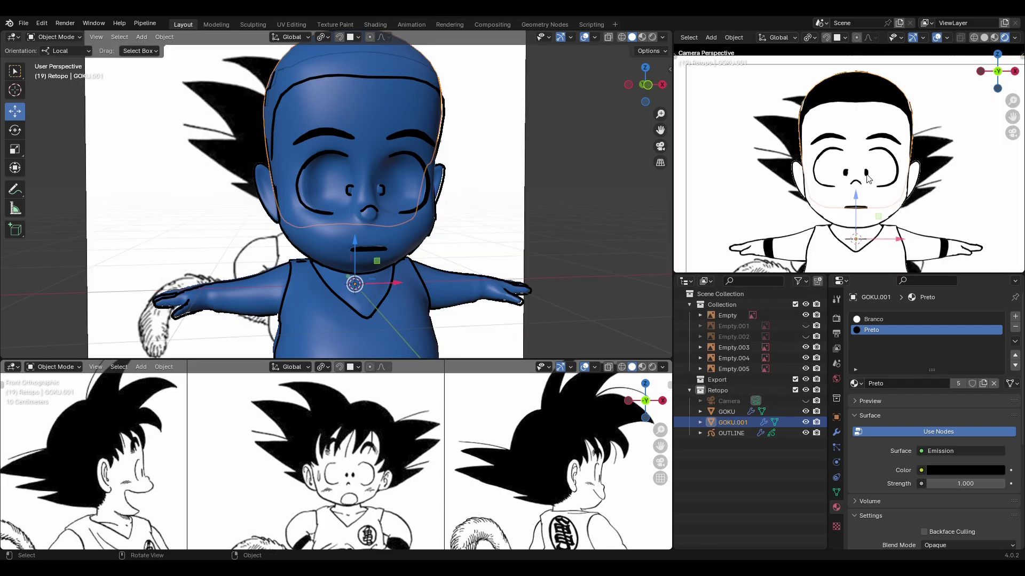
Reshape the scalp copy with proportional-falloff moves, including a sideways vertex move
key("Tab")
key("g")
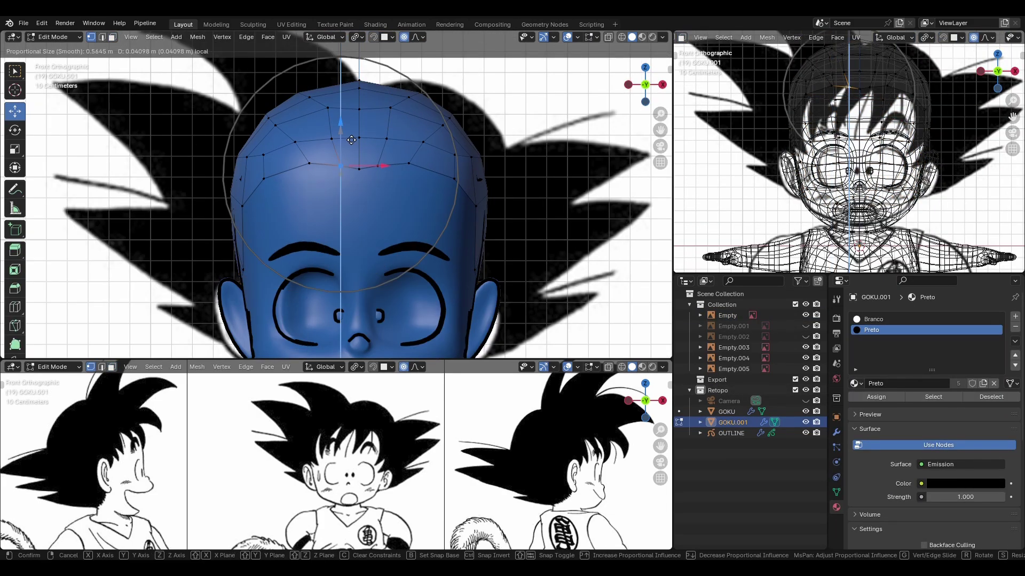
left_click(352, 140)
middle_click_drag(240, 203, 458, 179)
key("KP_1")
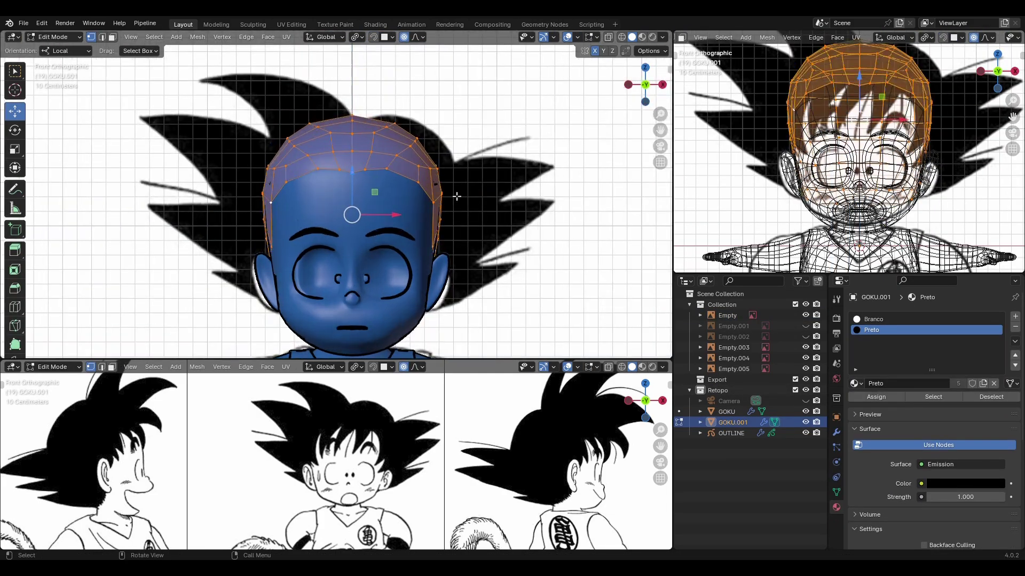
left_click(446, 156)
key("g")
key("x")
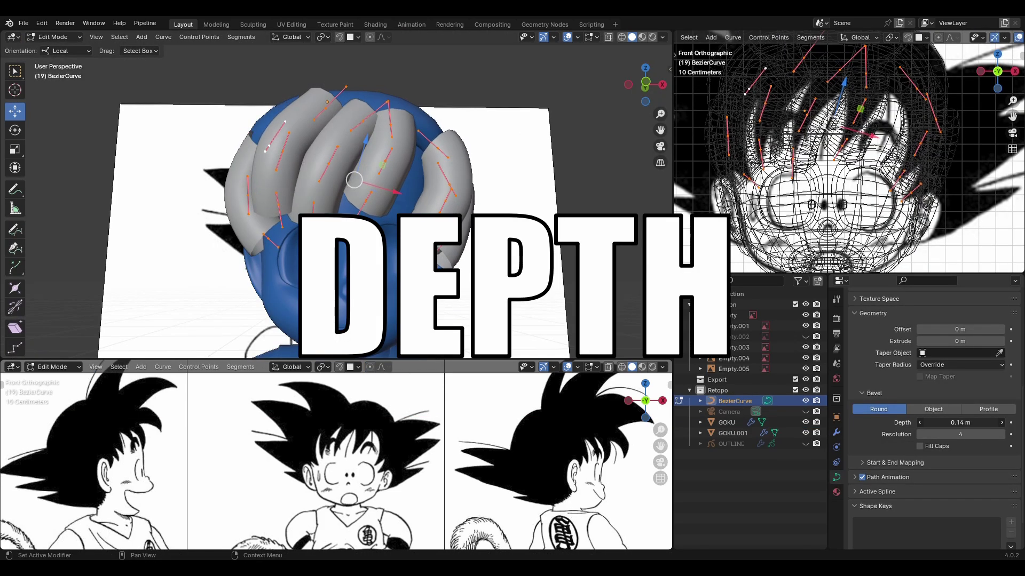
Taper the bezier hair strands to points with Alt+S shrink/fatten
key("a")
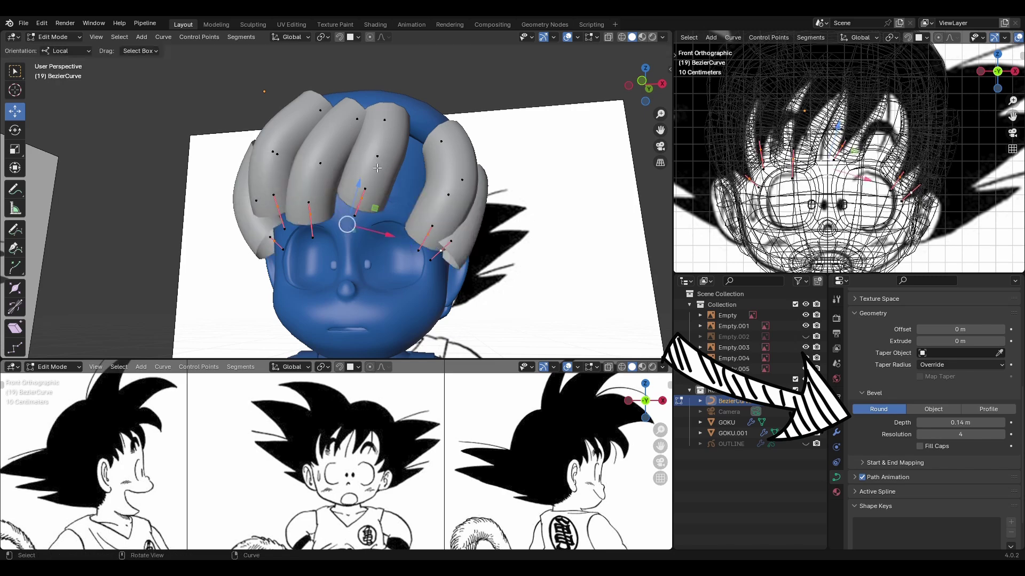
mouse_move(439, 249)
middle_mouse_down()
mouse_move(428, 223)
mouse_move(456, 229)
middle_mouse_up()
key("alt+s")
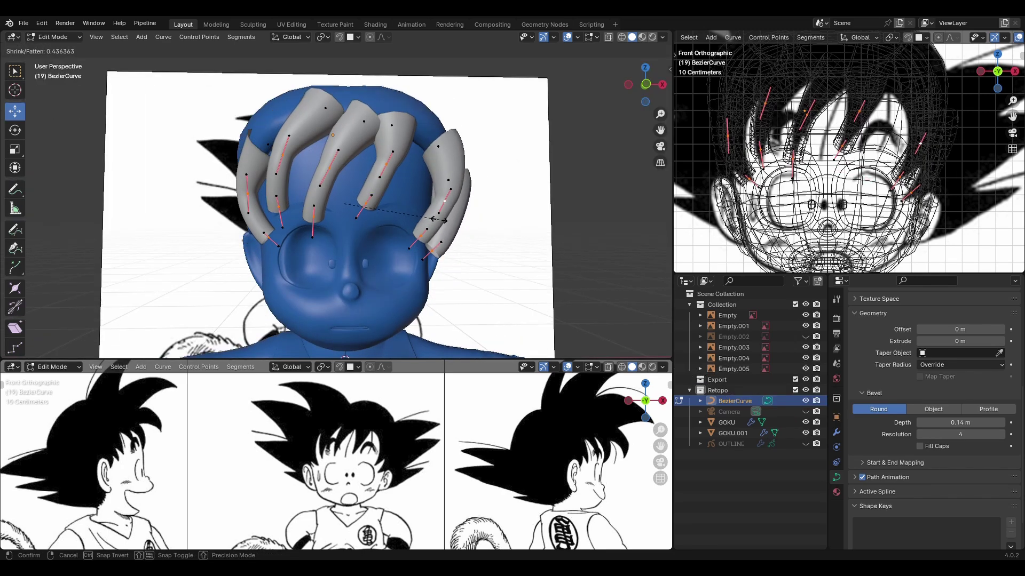
left_click(438, 219)
left_click(291, 184)
left_click(448, 220)
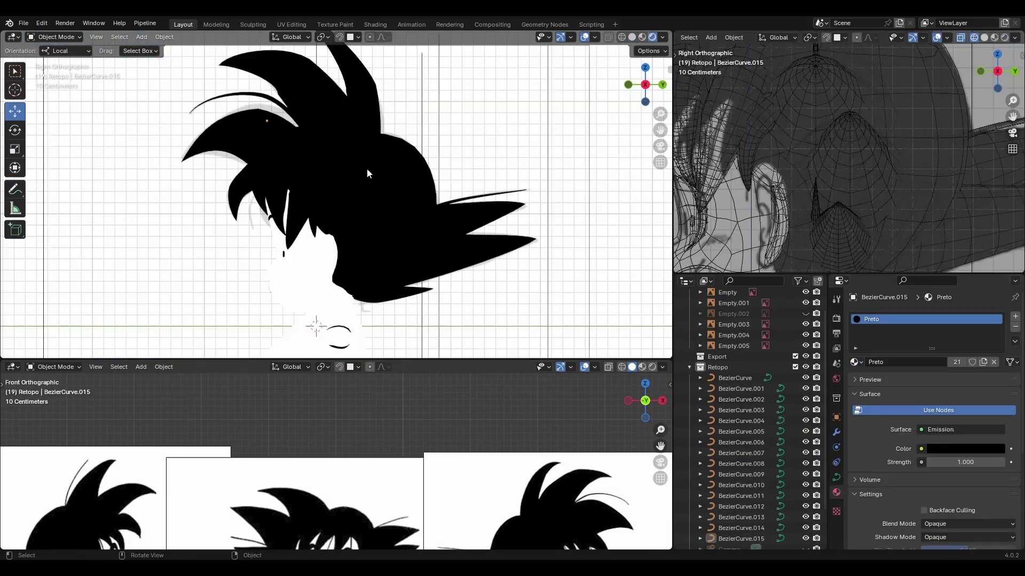
Confirm the thickened horn-shaped hair spike and leave curve editing
middle_click_drag(367, 169, 380, 172, "shift")
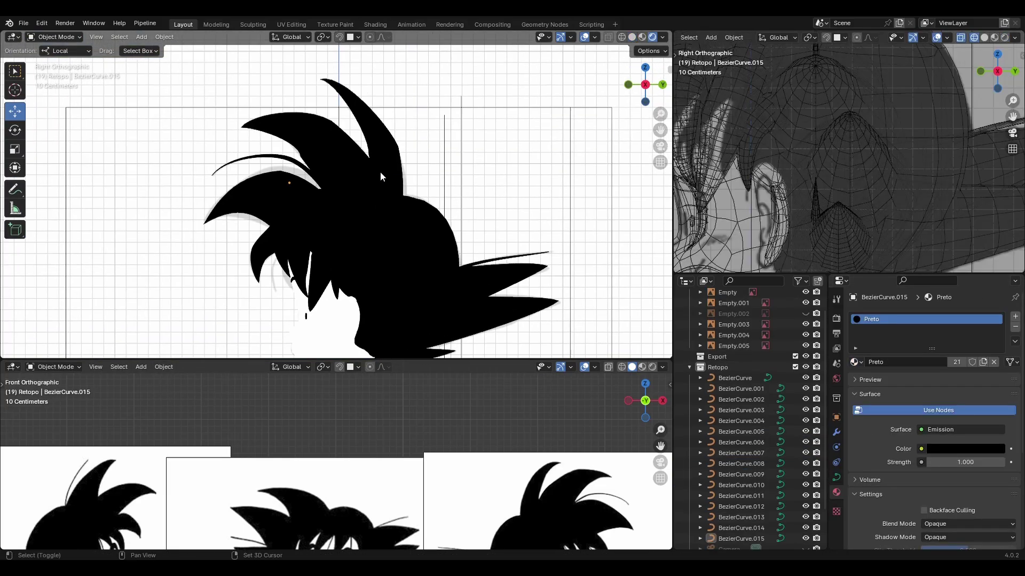
scroll(389, 172, "up", 2)
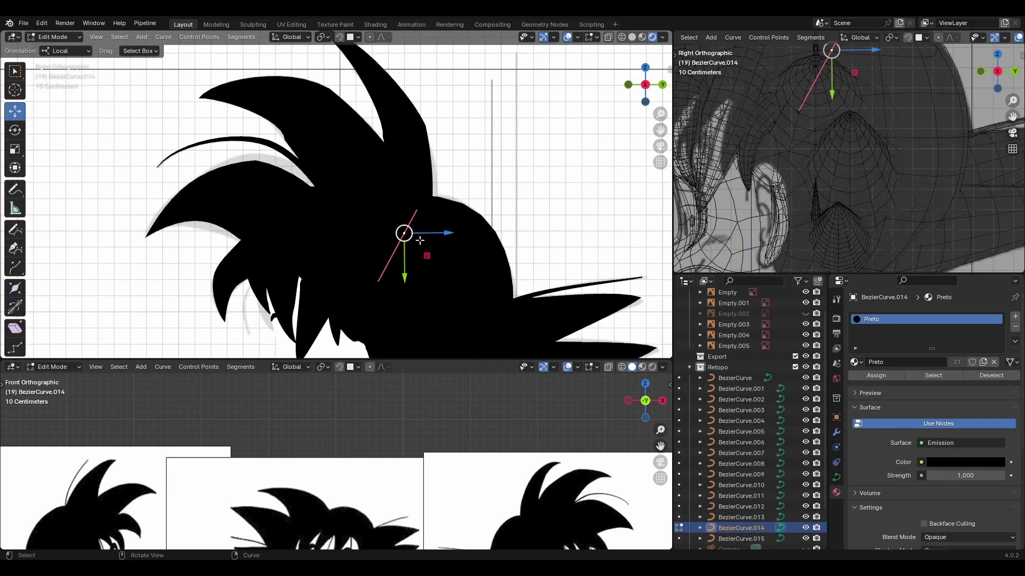
left_click(462, 235)
key("Tab")
scroll(302, 183, "down", 3)
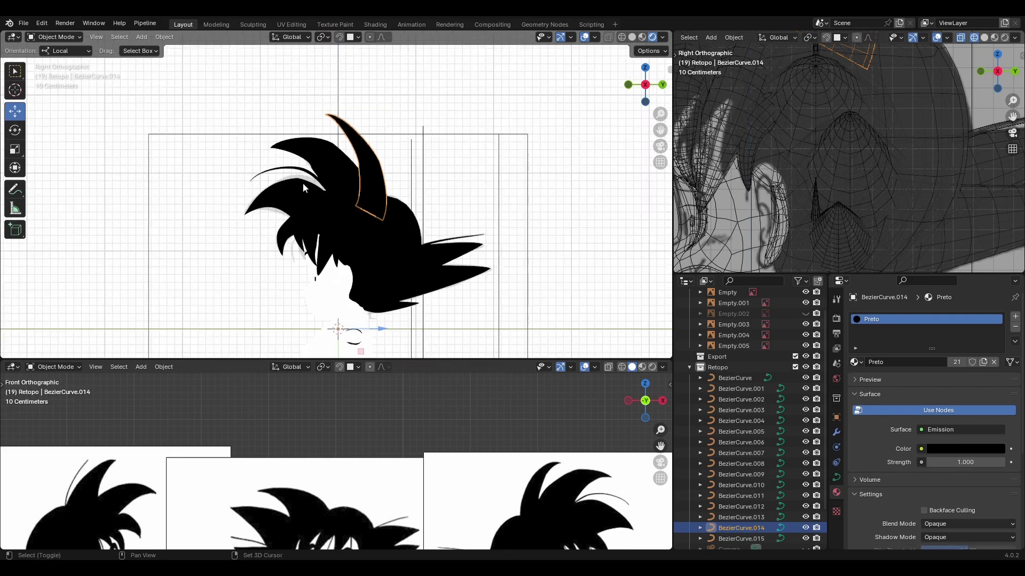
scroll(335, 184, "up", 1)
middle_click_drag(347, 173, 513, 168)
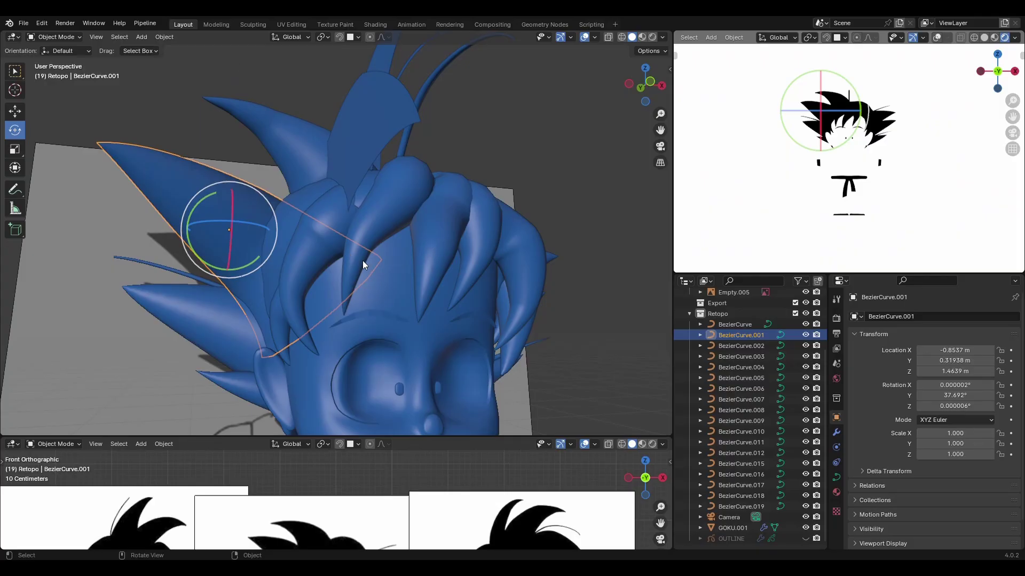
Shift-select several hair strands around the side and back of the head
middle_click_drag(363, 261, 323, 278)
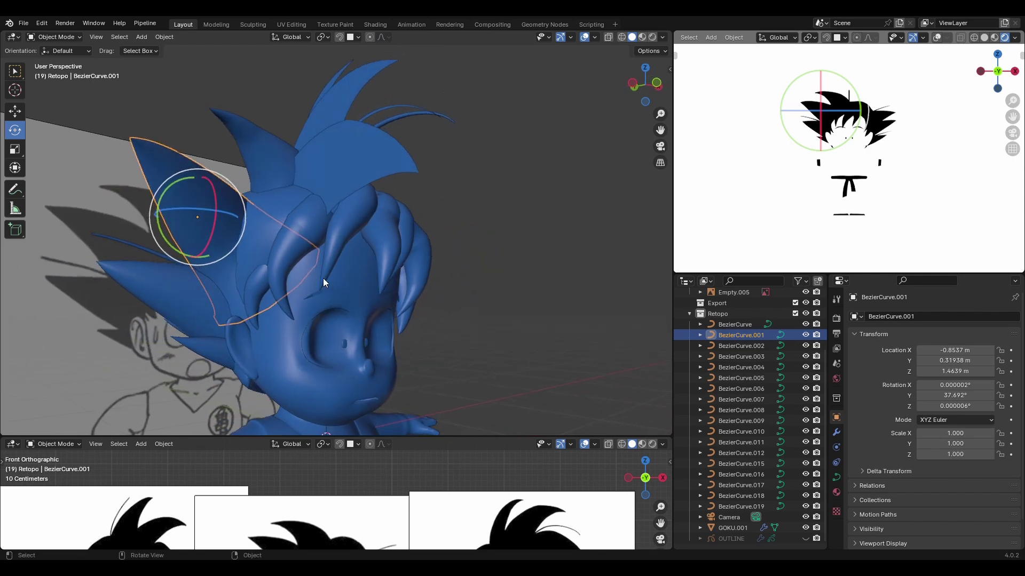
left_click(177, 292, "shift")
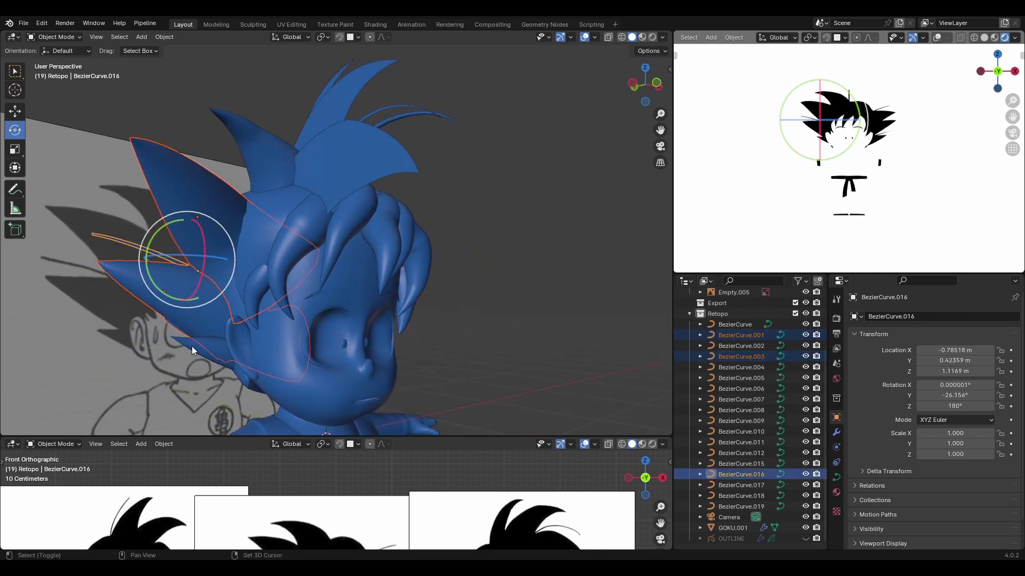
left_click(409, 226, "shift")
mouse_move(410, 226)
middle_mouse_down()
mouse_move(373, 238)
mouse_move(383, 244)
middle_mouse_up()
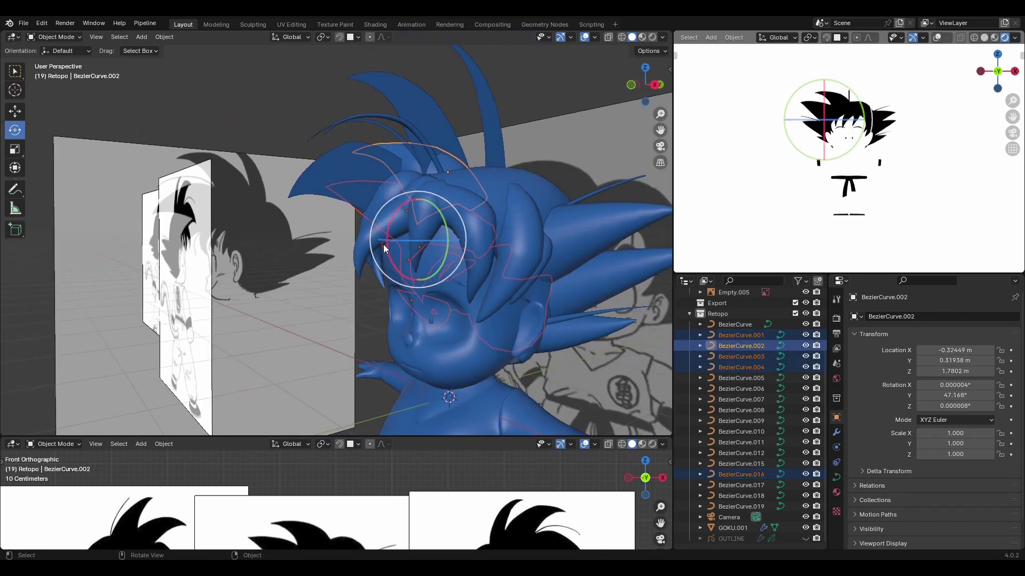
left_click(379, 220, "shift")
left_click(602, 194, "shift")
left_click(598, 290, "shift")
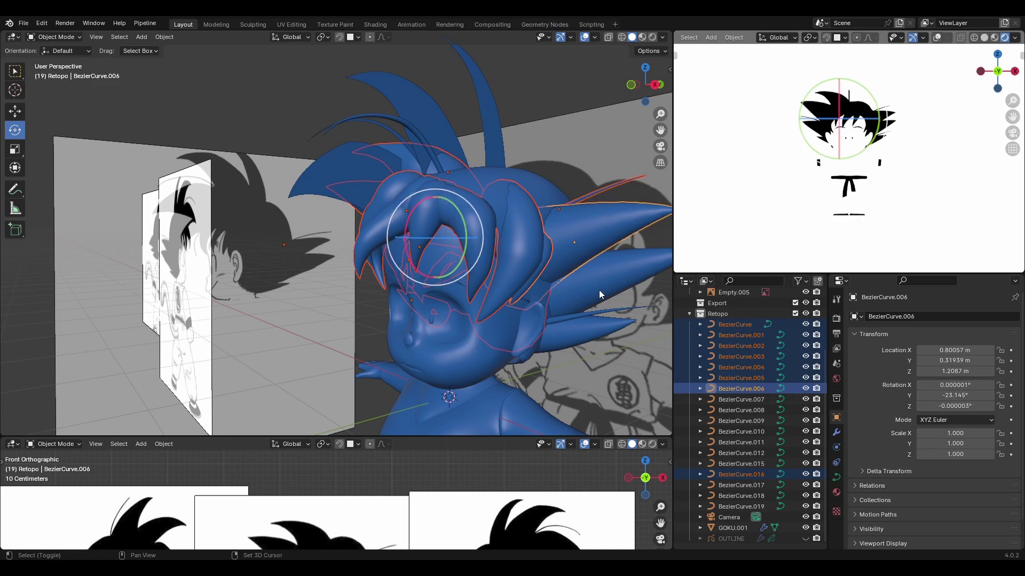
left_click(588, 315, "shift")
left_click(582, 327, "shift")
Add the front hair curve, drop BezierCurve.015, and bring up the Object context menu
mouse_move(571, 321)
middle_mouse_down()
mouse_move(551, 280)
mouse_move(457, 228)
middle_mouse_up()
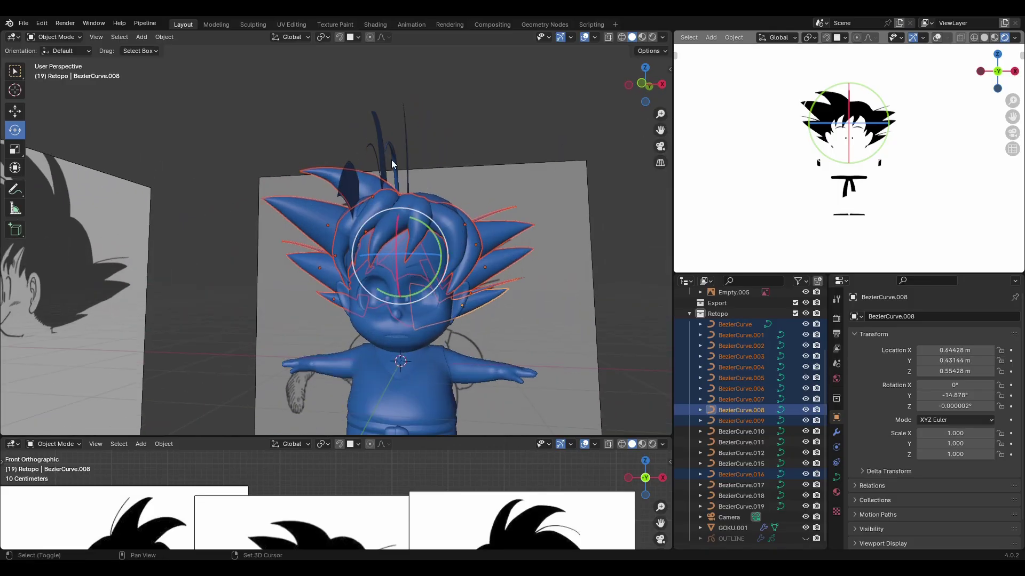
left_click(392, 160, "shift")
mouse_move(414, 177)
middle_mouse_down()
mouse_move(346, 169)
mouse_move(305, 182)
mouse_move(378, 184)
mouse_move(477, 213)
middle_mouse_up()
left_click(378, 183, "shift")
right_click(478, 213)
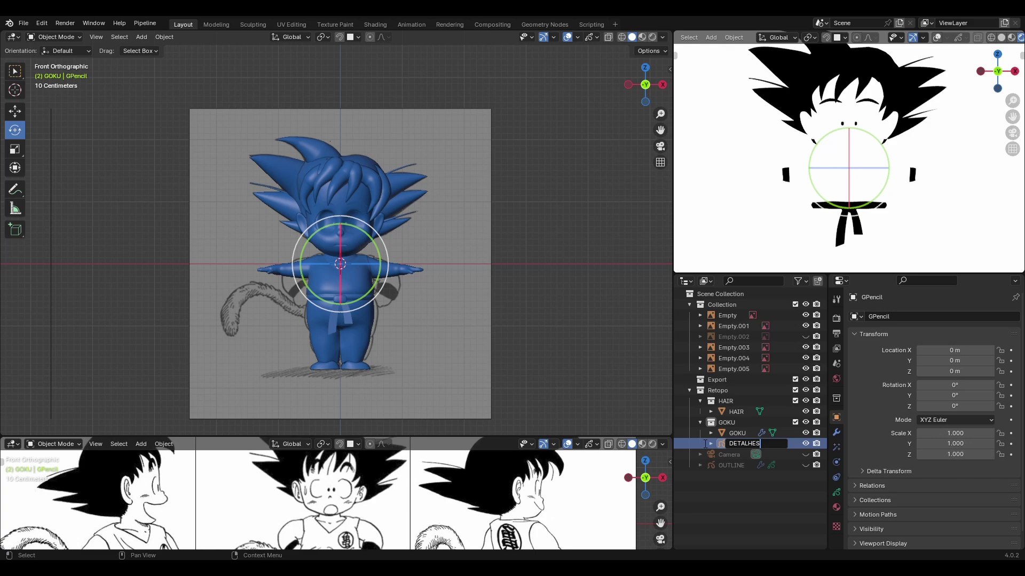
Put the DETALHES grease pencil into Draw Mode and check the body in wireframe
scroll(337, 235, "up", 4)
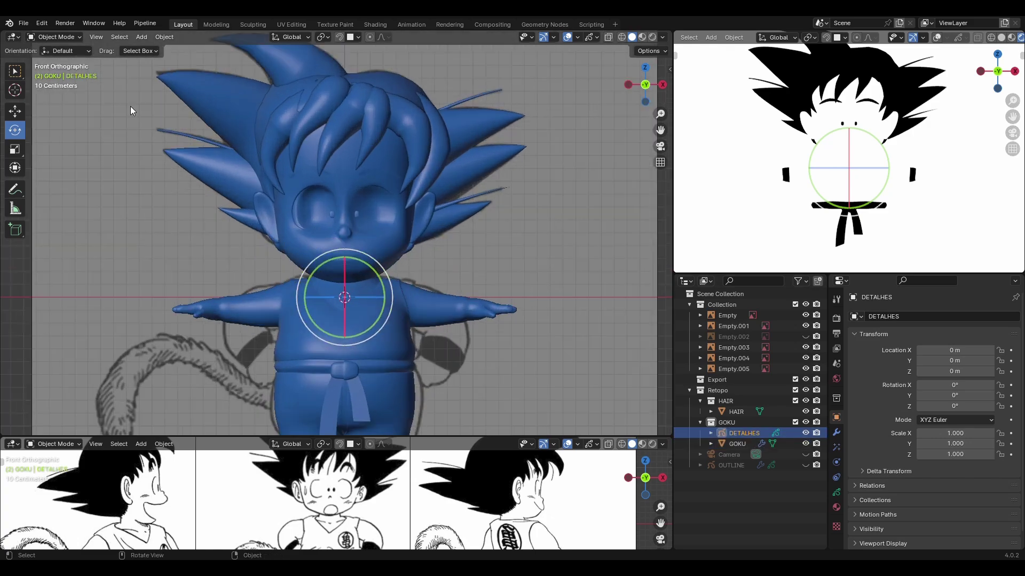
left_click(53, 37)
key("Return")
scroll(342, 243, "up", 4)
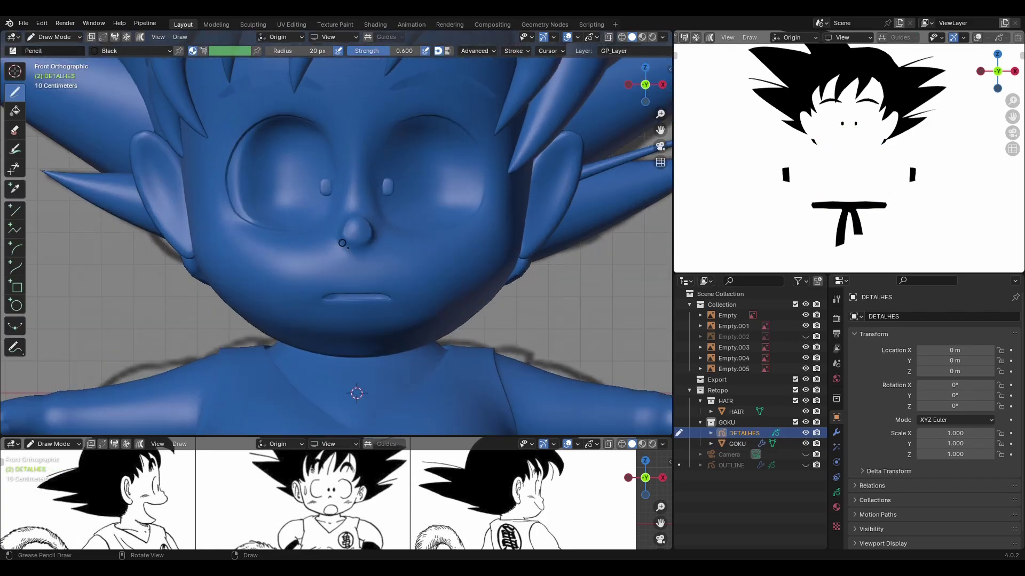
scroll(337, 252, "up", 1)
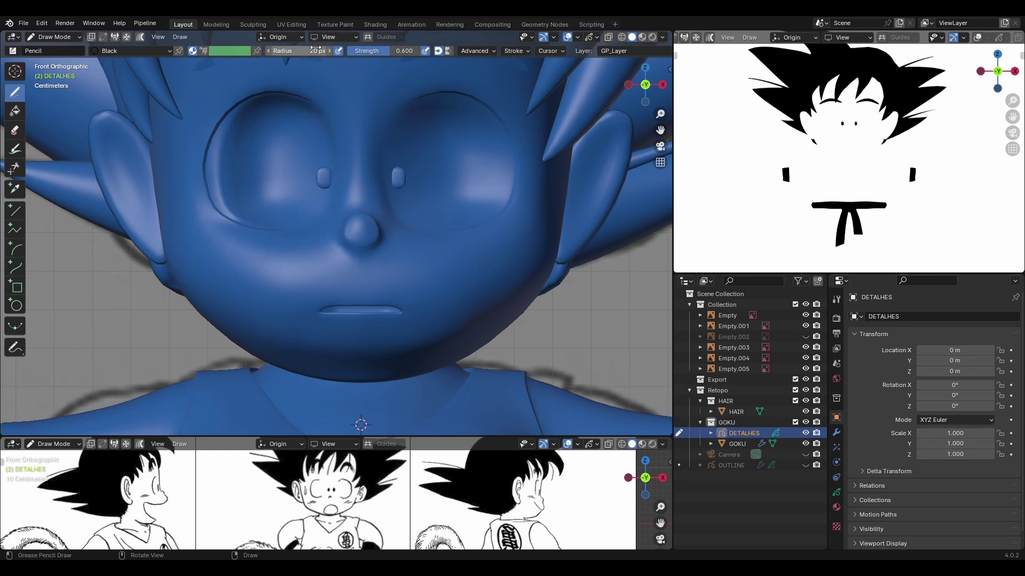
key("z")
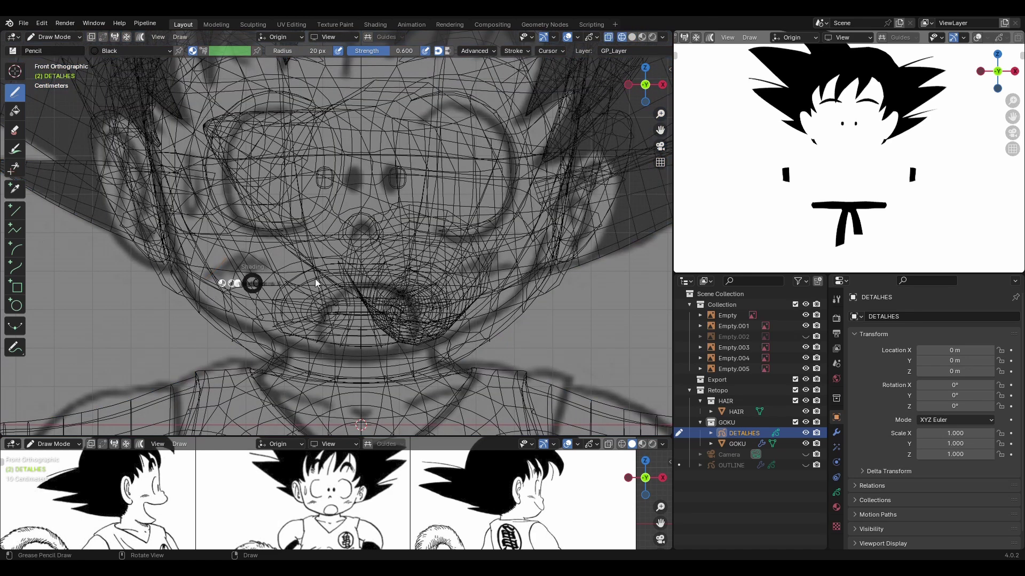
left_click(316, 283)
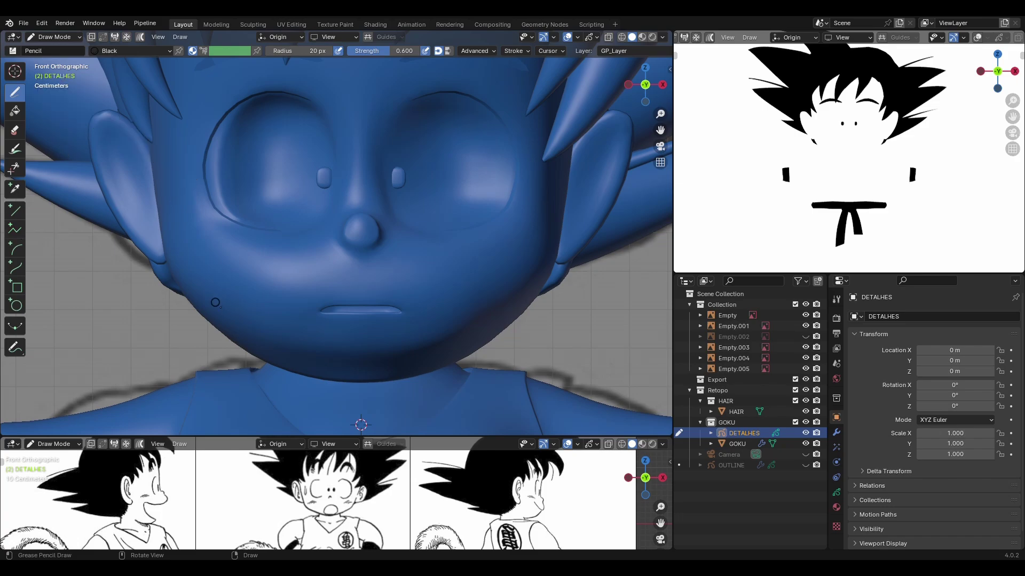
Set Stroke Placement to Surface and frame the hips and legs for drawing
left_click(277, 34)
left_click(266, 91)
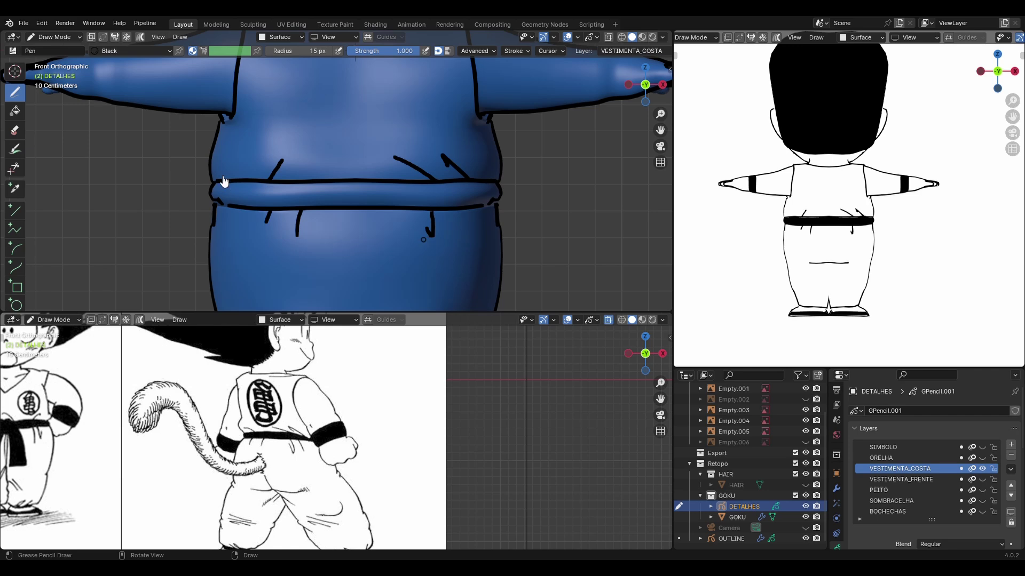
middle_click_drag(193, 178, 162, 8, "shift")
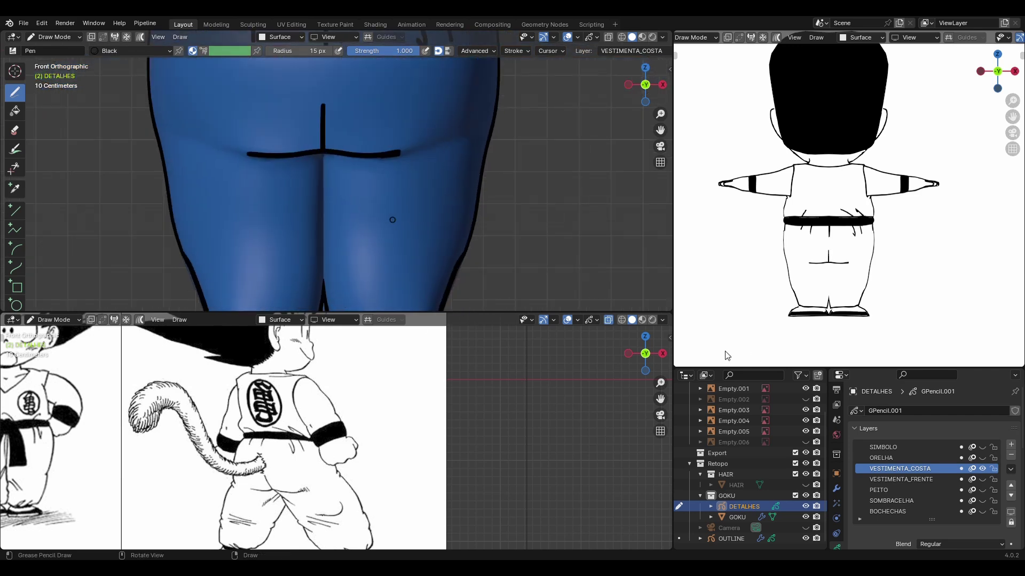
middle_click_drag(377, 245, 448, 146, "shift")
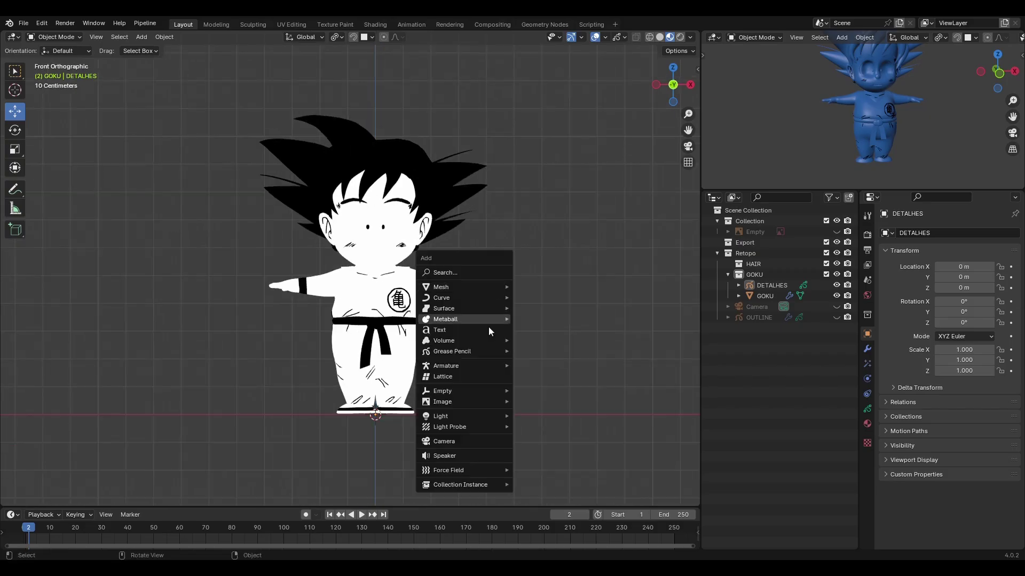
Add a human meta-rig armature and test-rotate its chest control
left_click(533, 341)
middle_click_drag(414, 148, 407, 185, "shift")
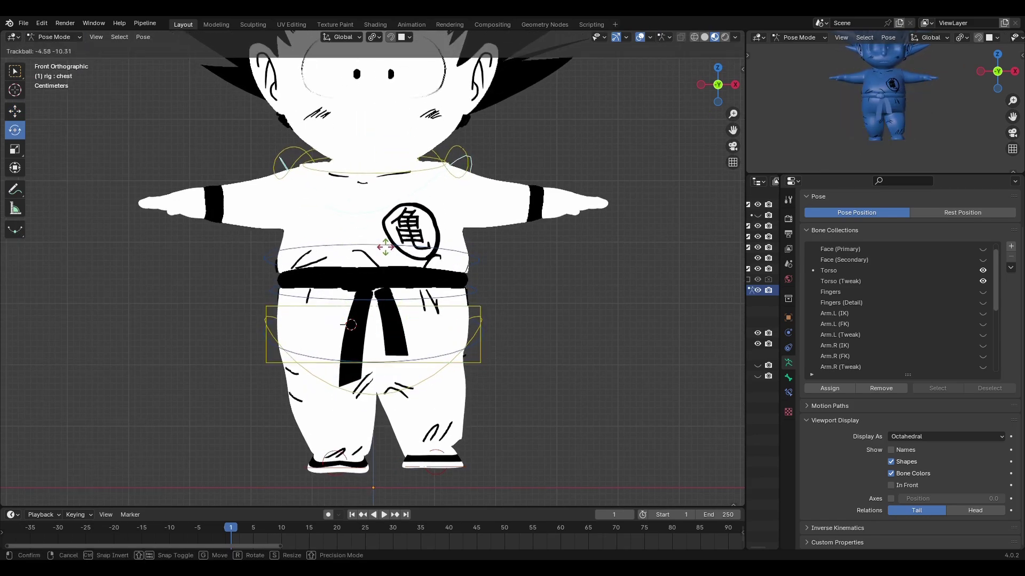
middle_click_drag(553, 286, 373, 266)
key("r")
key("r")
left_click(373, 266)
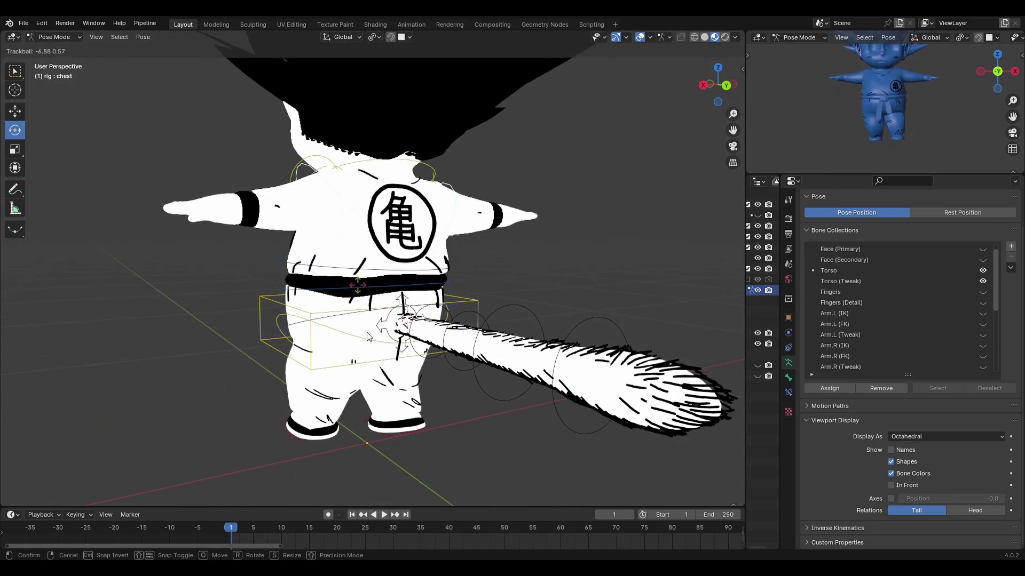
Select the torso and foot IK controls, then move the right foot control to bend the leg
left_click(403, 320)
middle_click_drag(406, 320, 320, 374)
left_click(307, 350)
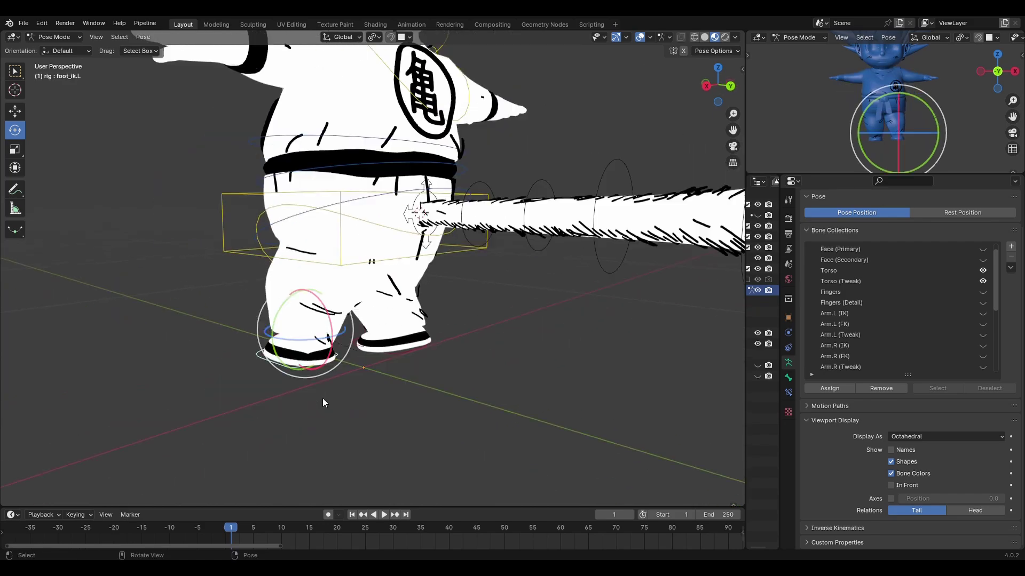
middle_click_drag(442, 363, 406, 331)
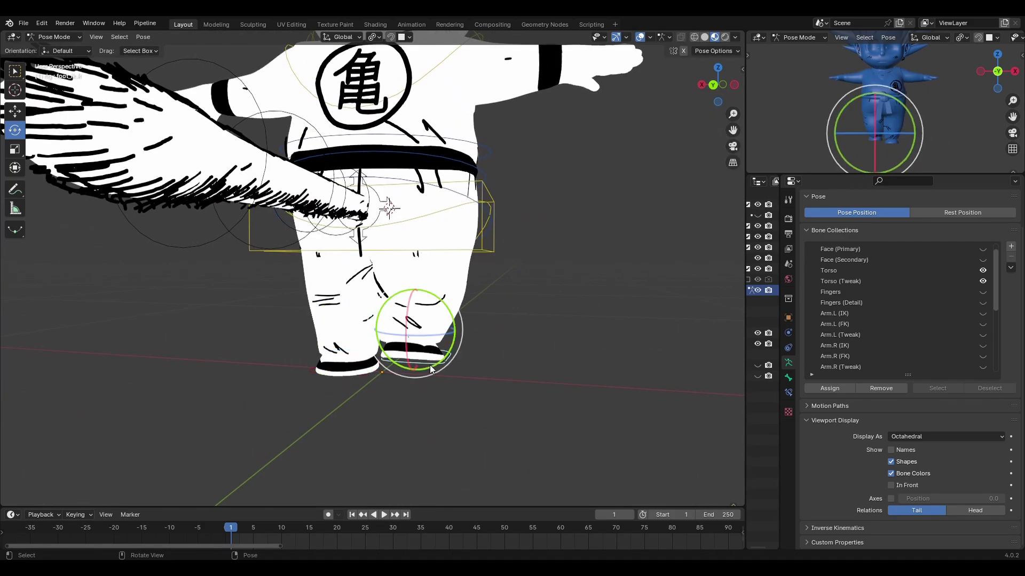
left_click(399, 321)
left_click_drag(399, 319, 413, 325)
left_click(413, 325)
From a front view, test-rotate the head control, then the left shoulder control
mouse_move(413, 326)
middle_mouse_down()
mouse_move(486, 322)
mouse_move(470, 213)
middle_mouse_up()
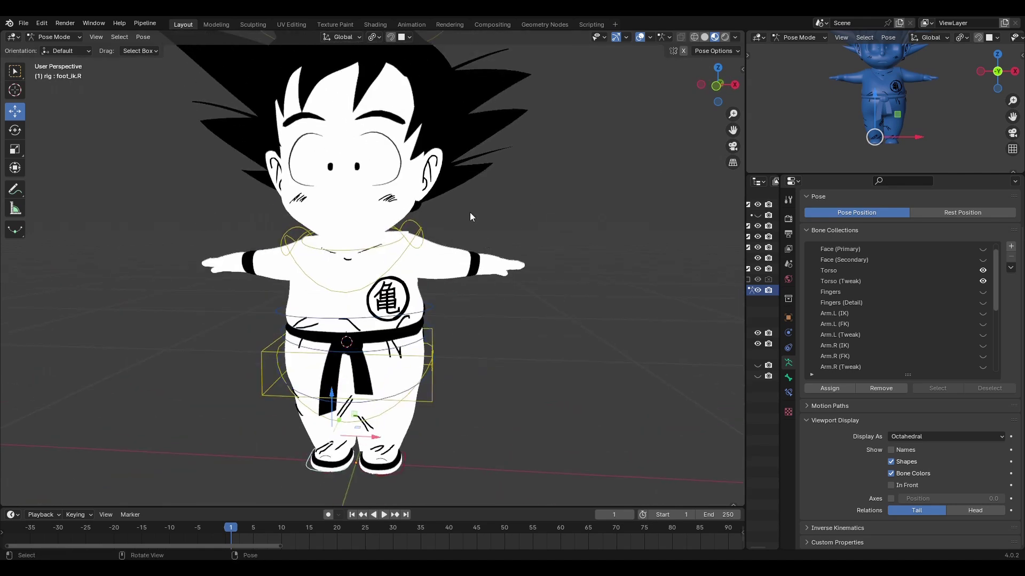
scroll(470, 212, "down", 2)
left_click(453, 198)
key("r")
key("r")
right_click(401, 258)
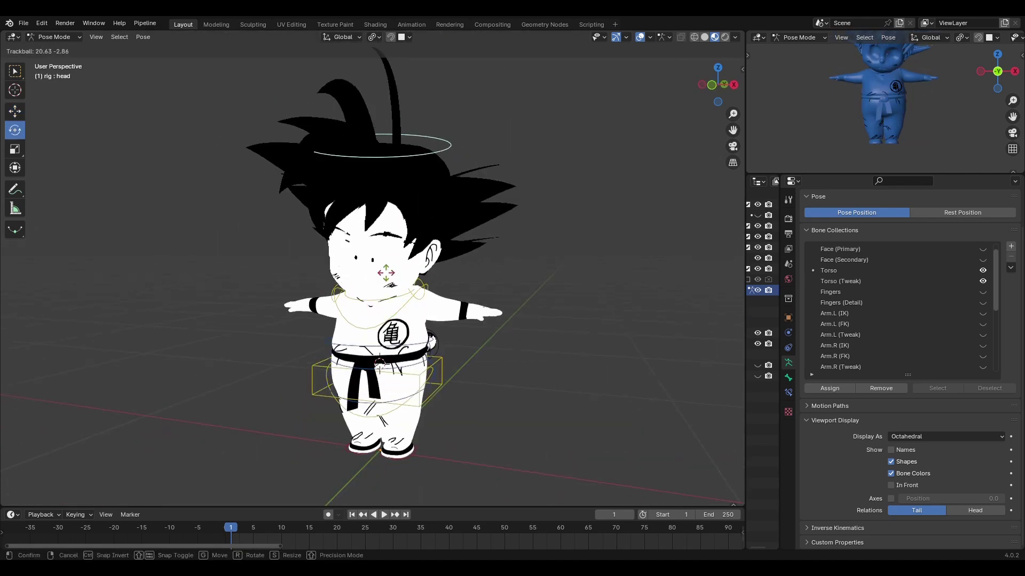
left_click(421, 288)
key("r")
key("r")
scroll(400, 252, "up", 3)
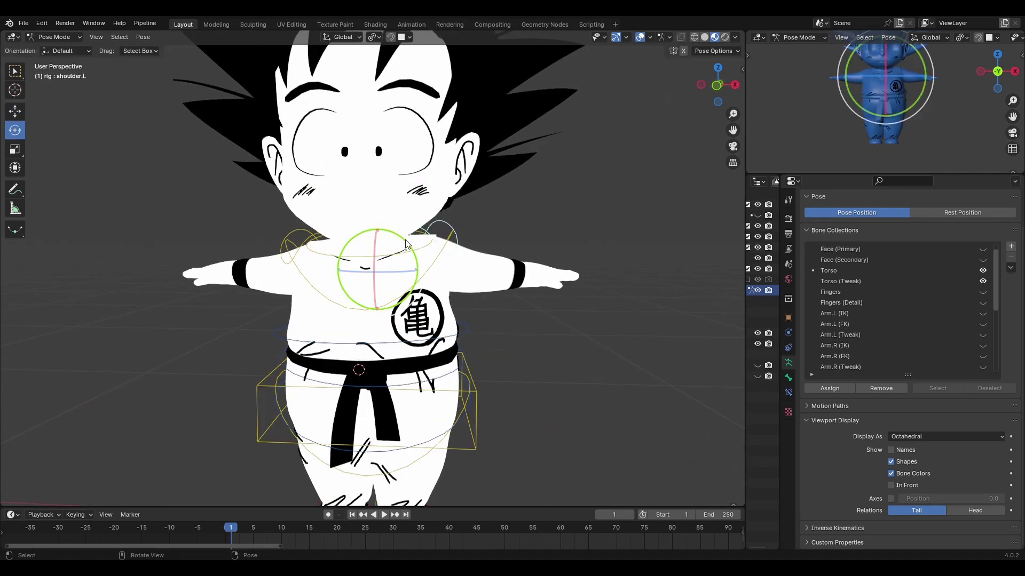